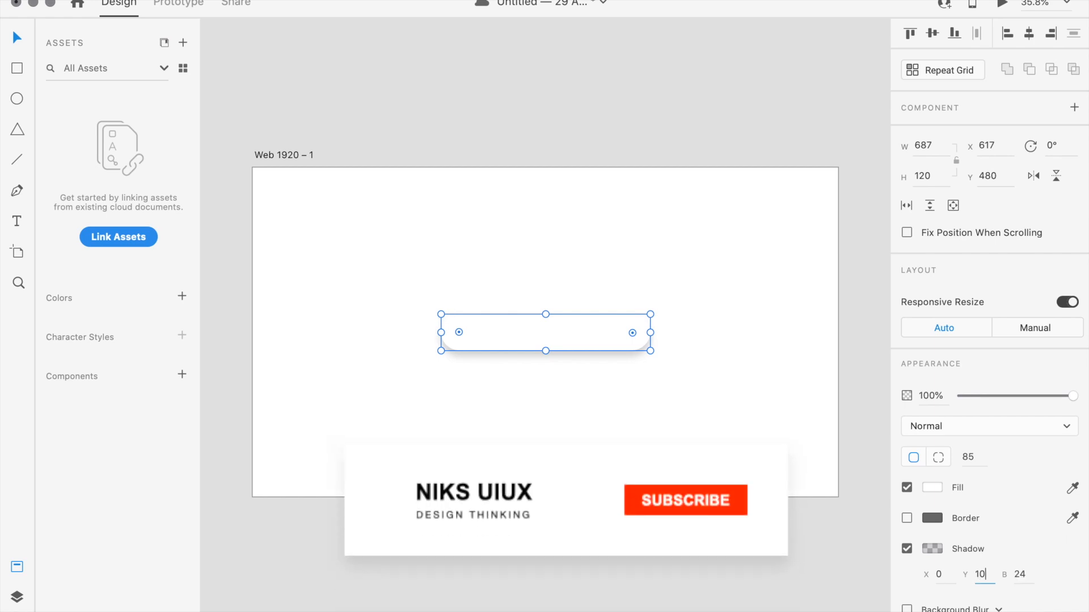
Step: Draw a thin rectangle about 579 wide and 6 high inside the white pill and centre it horizontally
{"action": "left_click", "coordinate": [589, 368]}
{"action": "scroll", "coordinate": [589, 368], "scroll_direction": "up", "scroll_amount": 5}
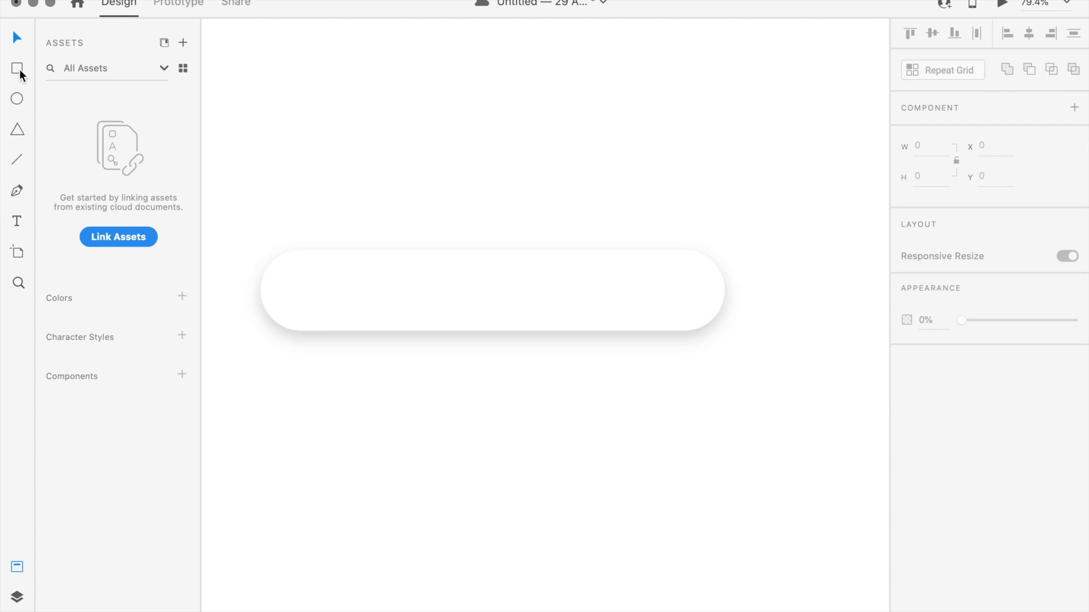
{"action": "left_click_drag", "start_coordinate": [306, 287], "coordinate": [698, 291]}
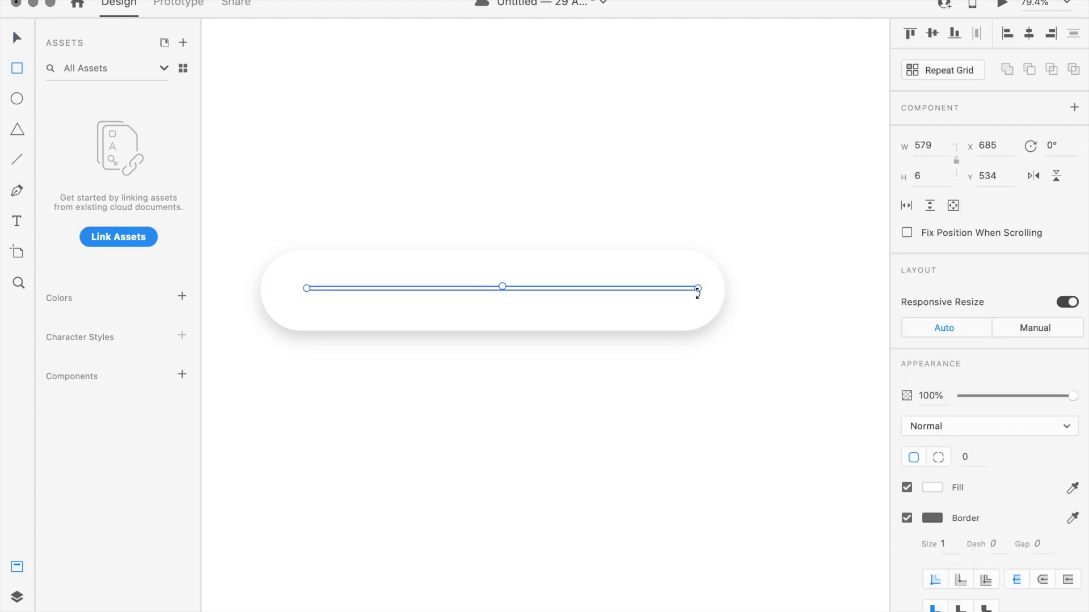
{"action": "left_click_drag", "start_coordinate": [508, 289], "coordinate": [495, 289]}
Step: Round the thin bar's ends fully with a radius of 3 and give it a light grey fill without a border
{"action": "scroll", "coordinate": [687, 288], "scroll_direction": "up", "scroll_amount": 10}
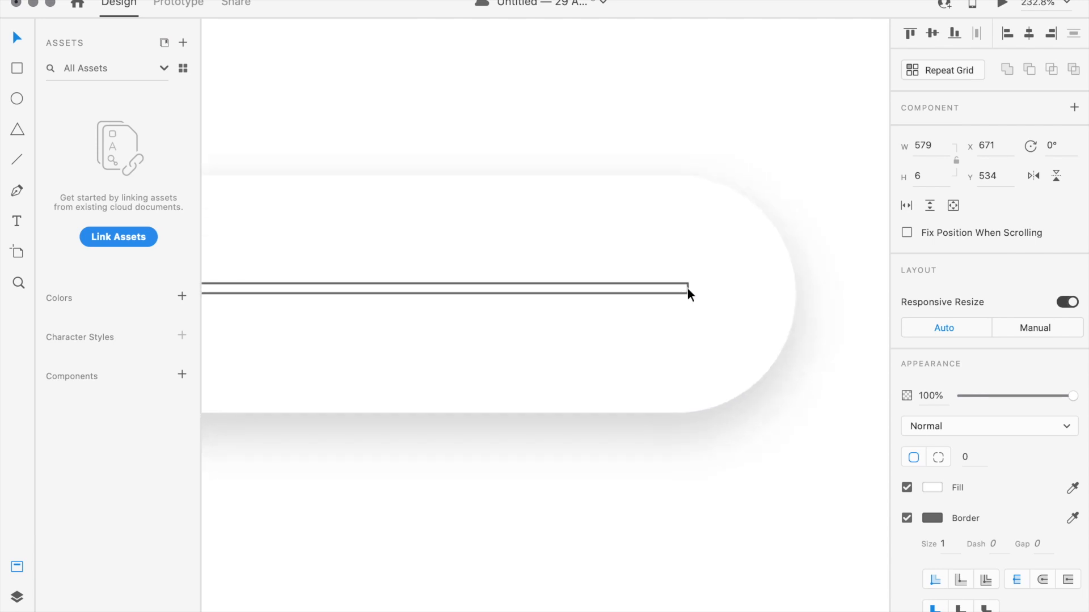
{"action": "scroll", "coordinate": [688, 288], "scroll_direction": "up", "scroll_amount": 5}
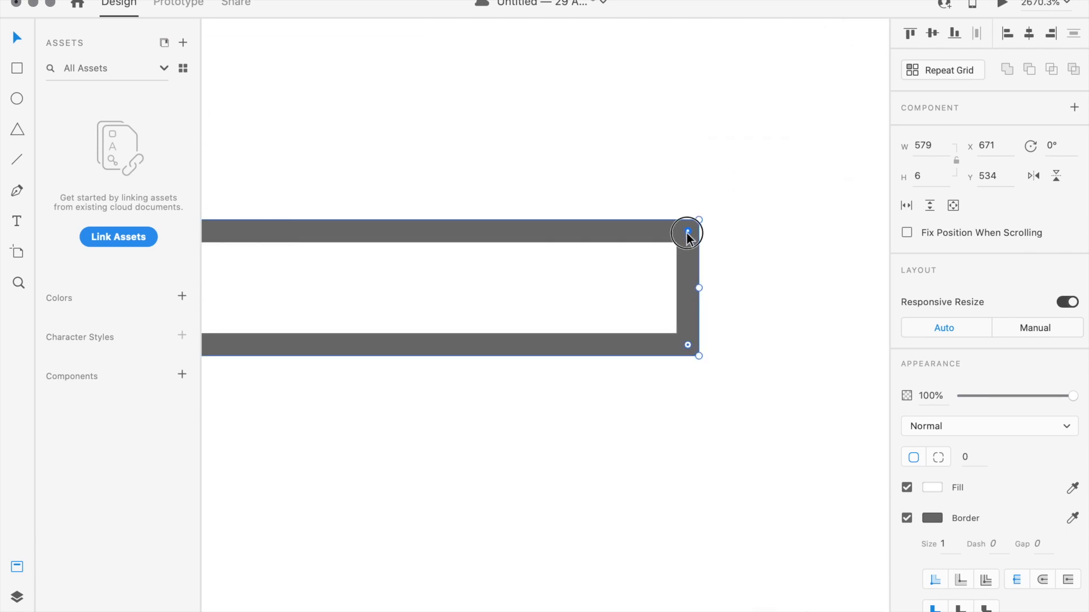
{"action": "left_click_drag", "start_coordinate": [687, 233], "coordinate": [504, 350]}
{"action": "left_click", "coordinate": [907, 519]}
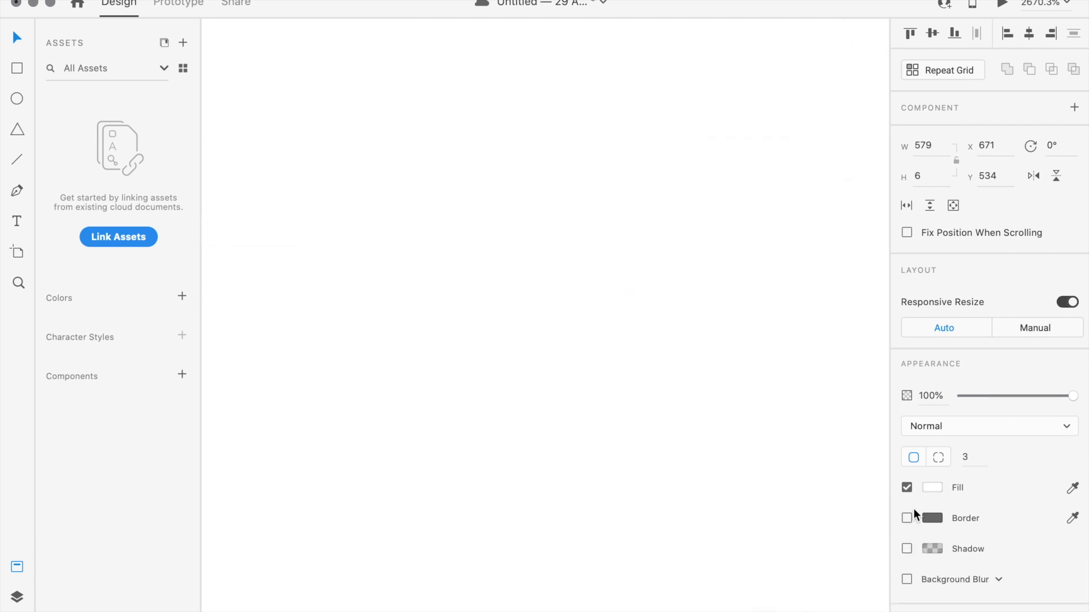
{"action": "left_click", "coordinate": [932, 487]}
{"action": "left_click_drag", "start_coordinate": [728, 412], "coordinate": [704, 414]}
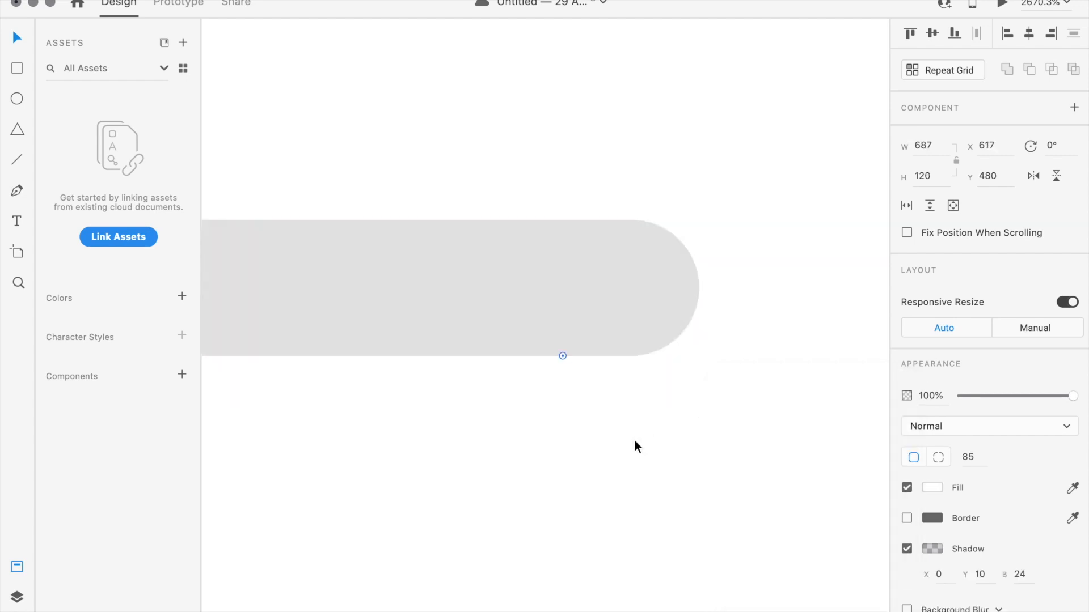
{"action": "key", "text": "super+0"}
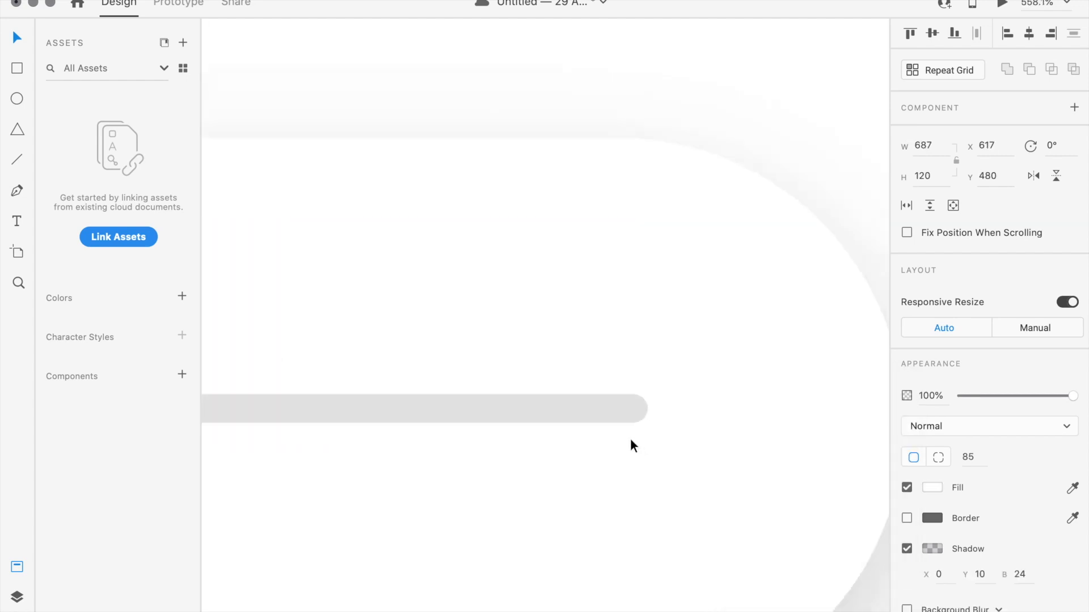
{"action": "left_click", "coordinate": [593, 503]}
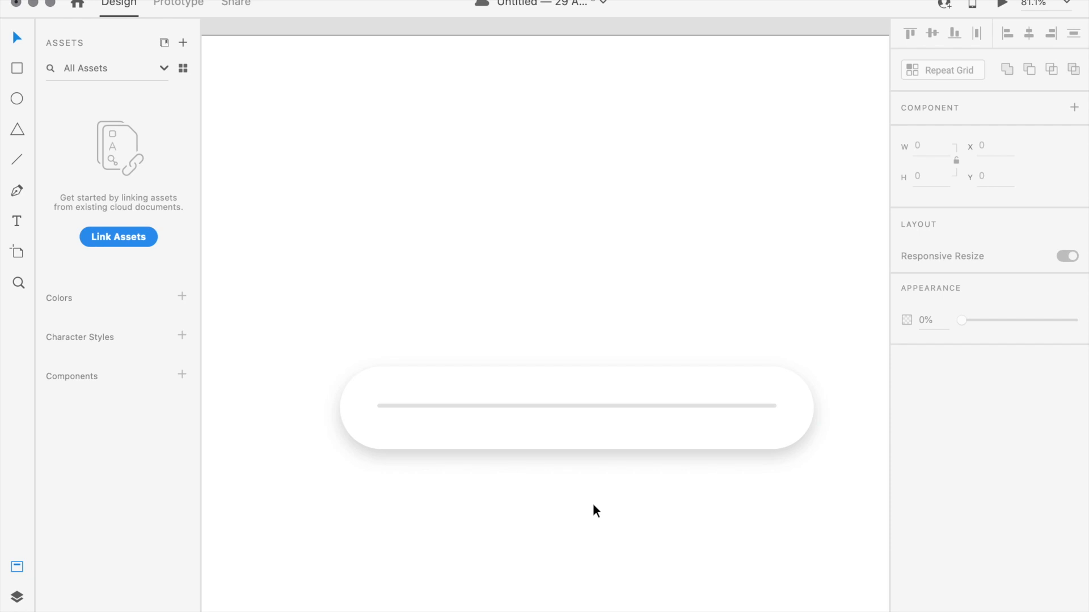
Step: Set the grey bar's height to 9 and round its ends fully again with a radius of 5
{"action": "left_click", "coordinate": [549, 406]}
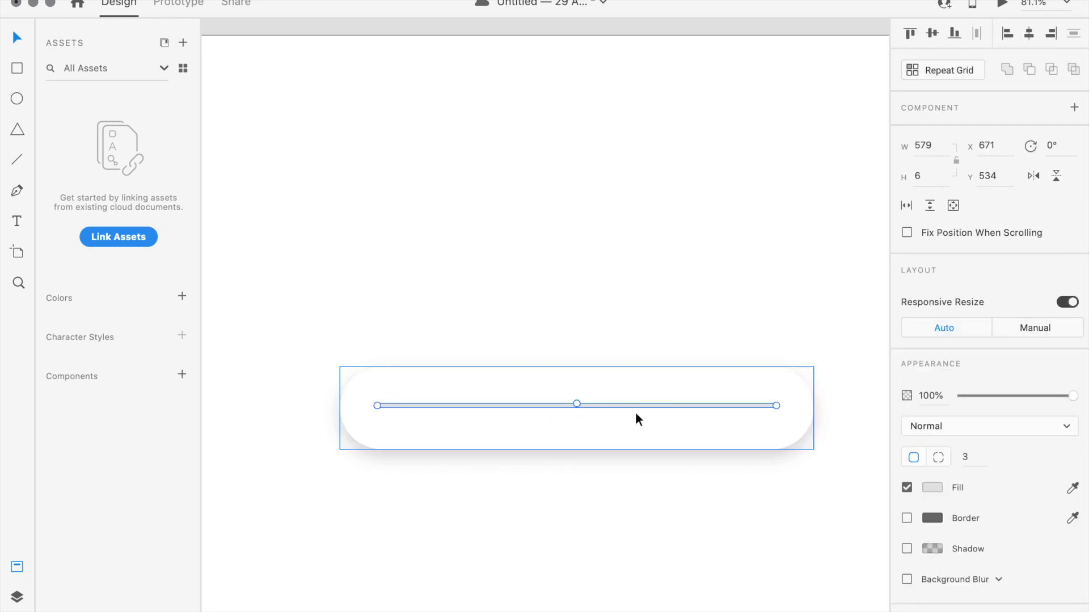
{"action": "type", "text": "9"}
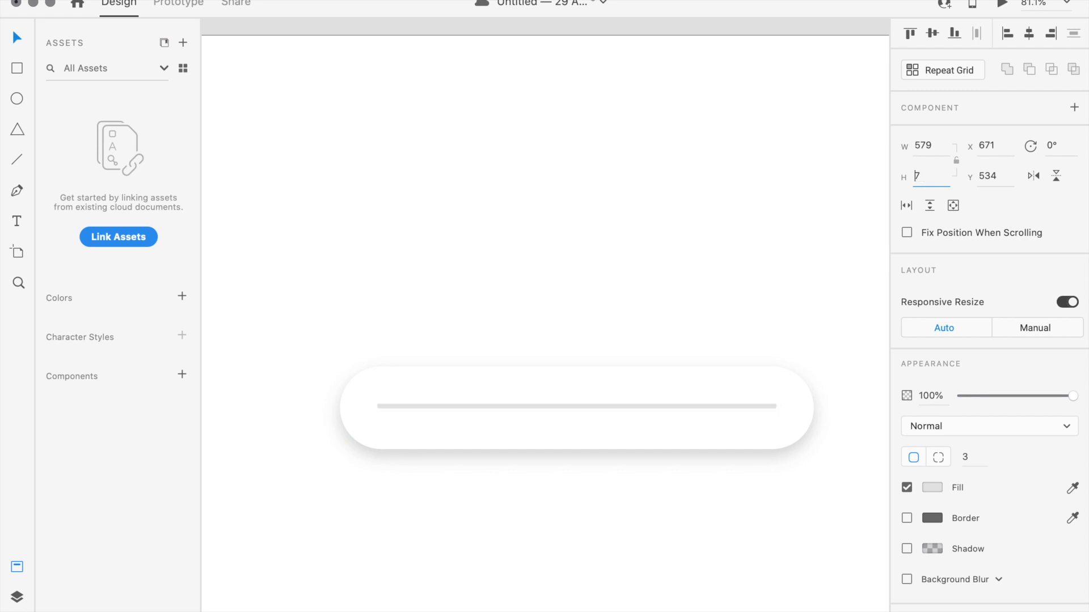
{"action": "key", "text": "Return"}
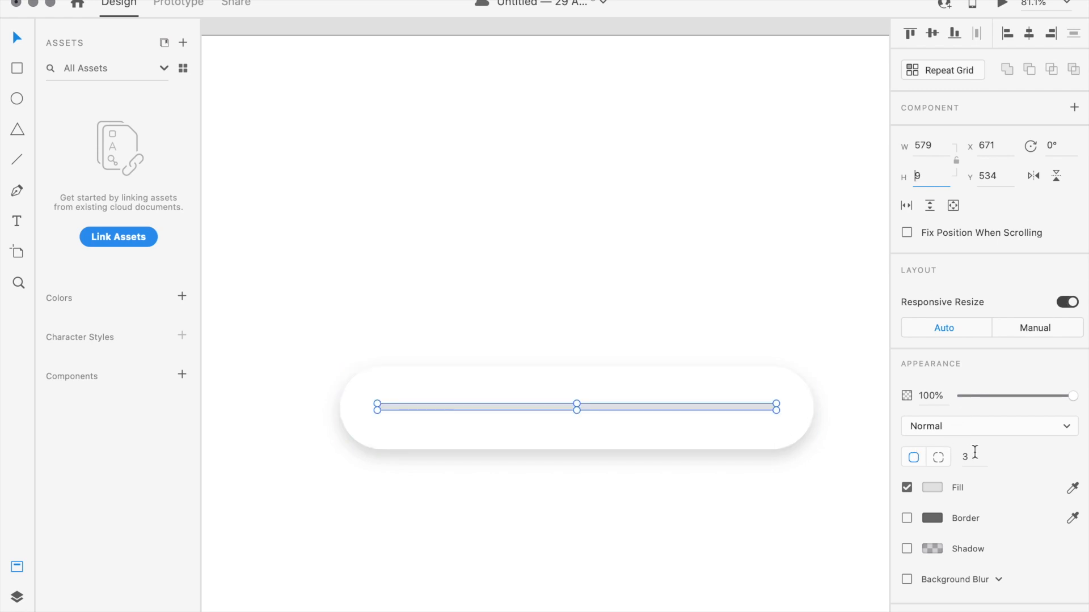
{"action": "scroll", "coordinate": [785, 407], "scroll_direction": "up", "scroll_amount": 5}
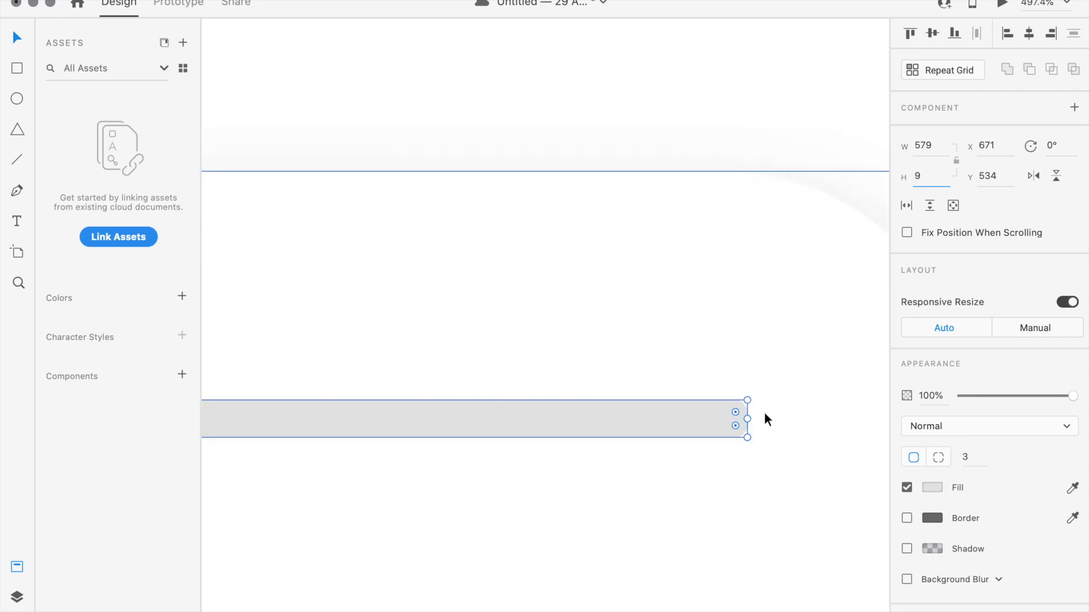
{"action": "left_click_drag", "start_coordinate": [732, 412], "coordinate": [690, 459]}
Step: Lighten the slider bar's fill to #F0F0F0
{"action": "left_click", "coordinate": [930, 490]}
{"action": "left_click_drag", "start_coordinate": [730, 421], "coordinate": [724, 411]}
{"action": "left_click", "coordinate": [616, 512]}
{"action": "left_click", "coordinate": [616, 512]}
{"action": "scroll", "coordinate": [615, 512], "scroll_direction": "down", "scroll_amount": 5}
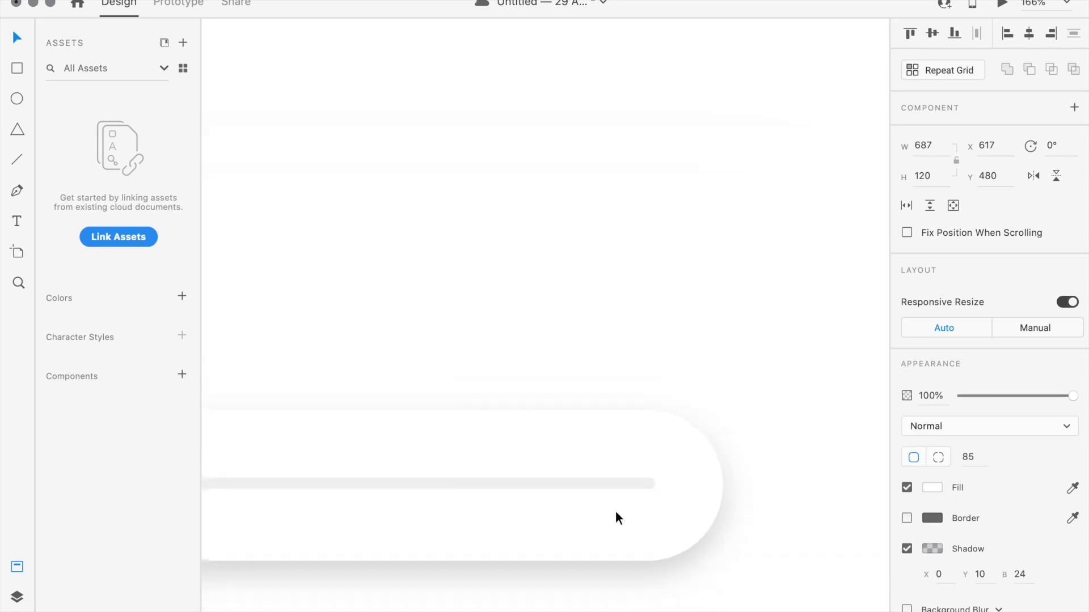
{"action": "left_click", "coordinate": [450, 353]}
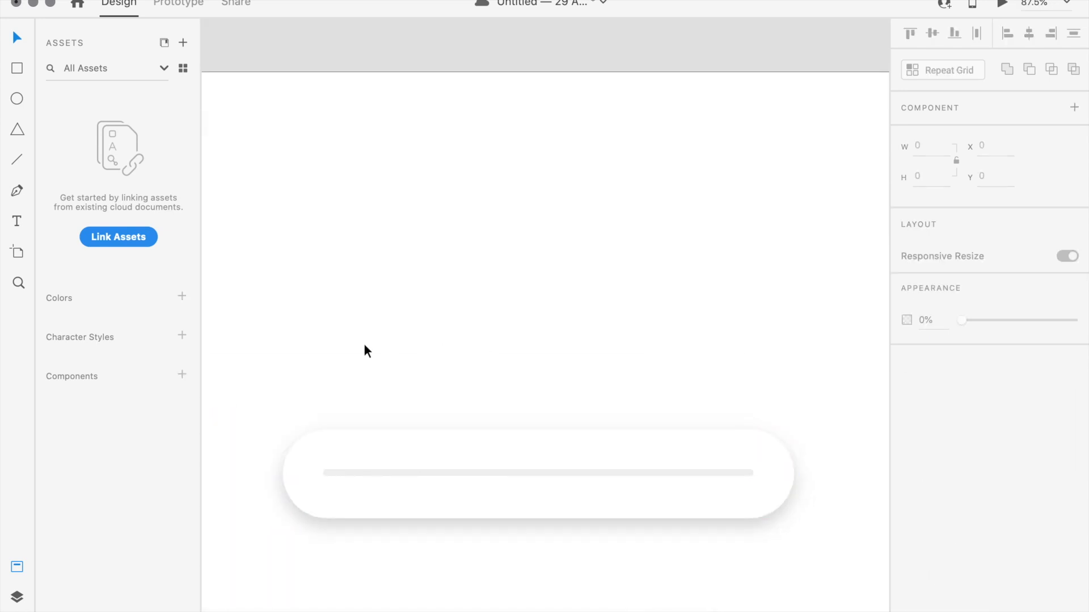
Step: Draw a 36 × 36 circle at the start of the slider bar and align its outer edge with the bar's start
{"action": "left_click", "coordinate": [17, 99]}
{"action": "mouse_move", "coordinate": [323, 463]}
{"action": "left_mouse_down"}
{"action": "mouse_move", "coordinate": [340, 489]}
{"action": "mouse_move", "coordinate": [325, 469]}
{"action": "mouse_move", "coordinate": [342, 476]}
{"action": "mouse_move", "coordinate": [322, 471]}
{"action": "left_mouse_up"}
{"action": "left_click", "coordinate": [17, 38]}
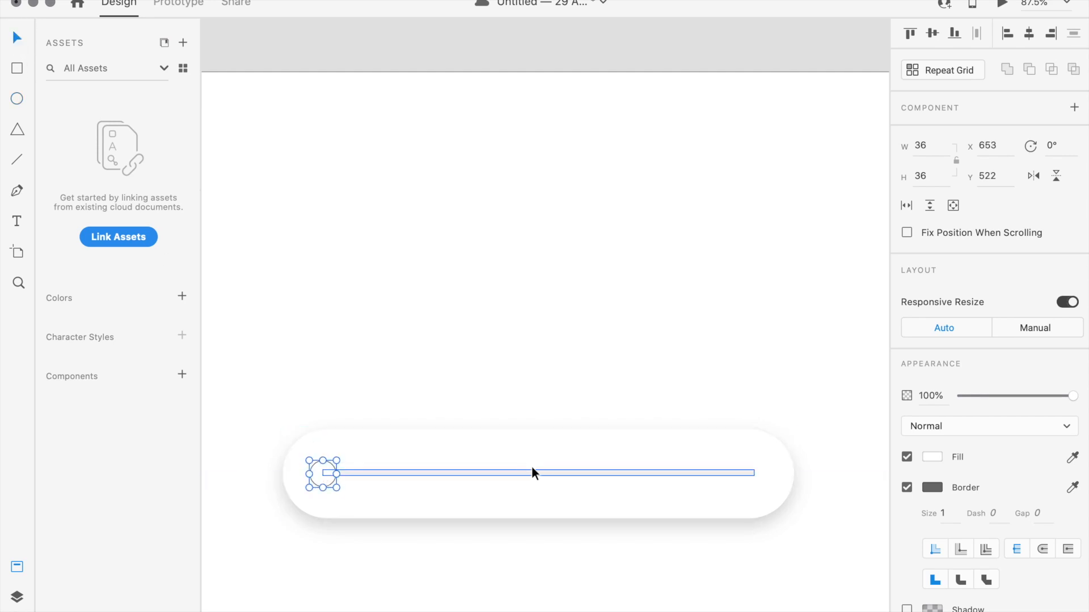
{"action": "left_click_drag", "start_coordinate": [322, 473], "coordinate": [336, 473]}
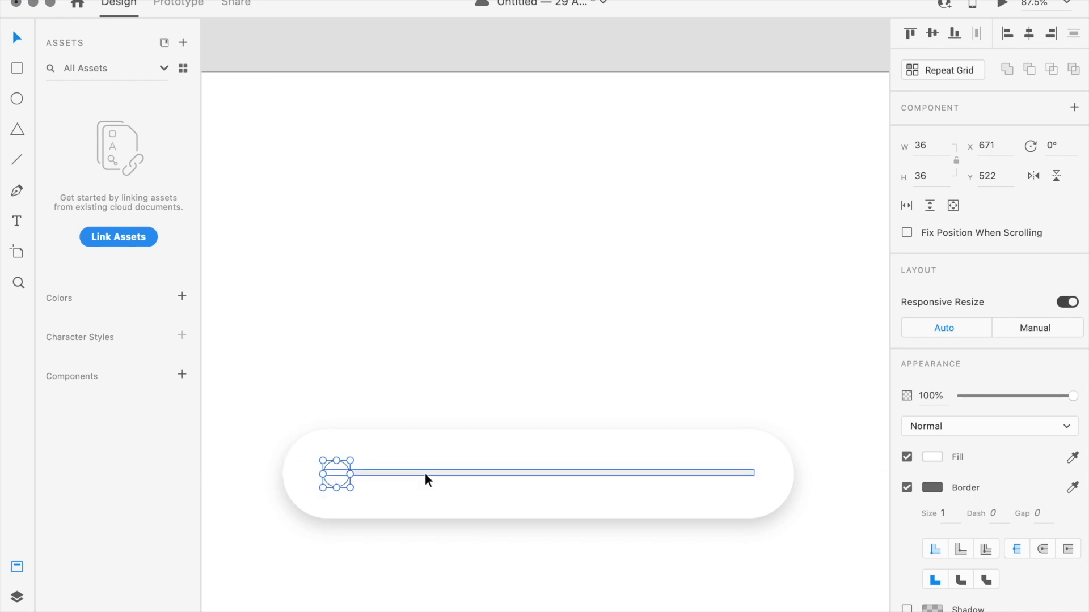
Step: Fill the slider circle with dark grey #272727
{"action": "left_click", "coordinate": [925, 458]}
{"action": "left_click_drag", "start_coordinate": [737, 482], "coordinate": [731, 488]}
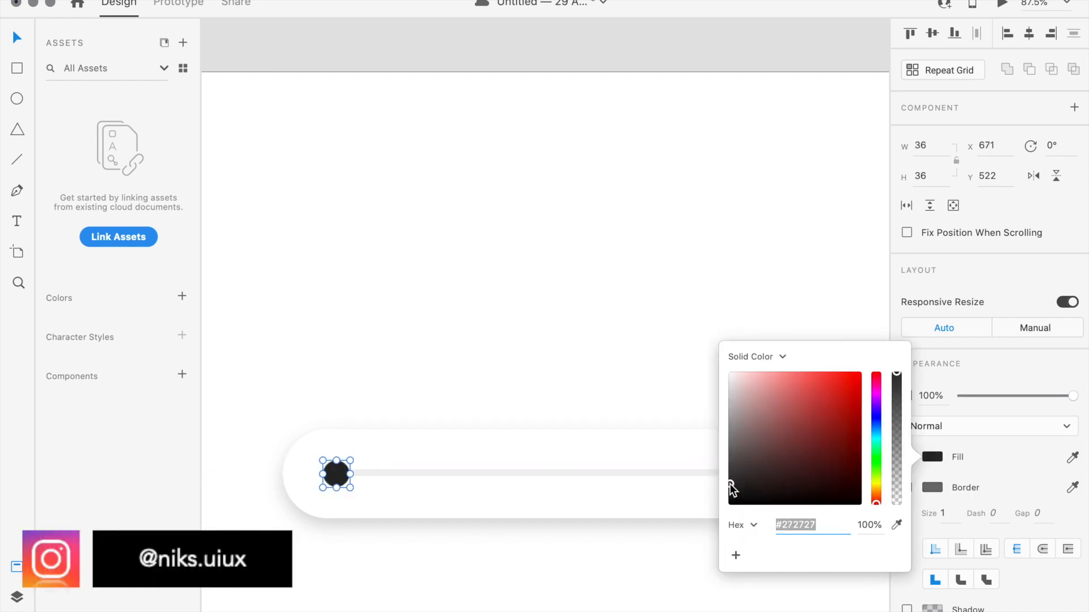
{"action": "left_click", "coordinate": [696, 482]}
Step: Add the colours of the slider bar and circle to the document assets
{"action": "double_click", "coordinate": [670, 474]}
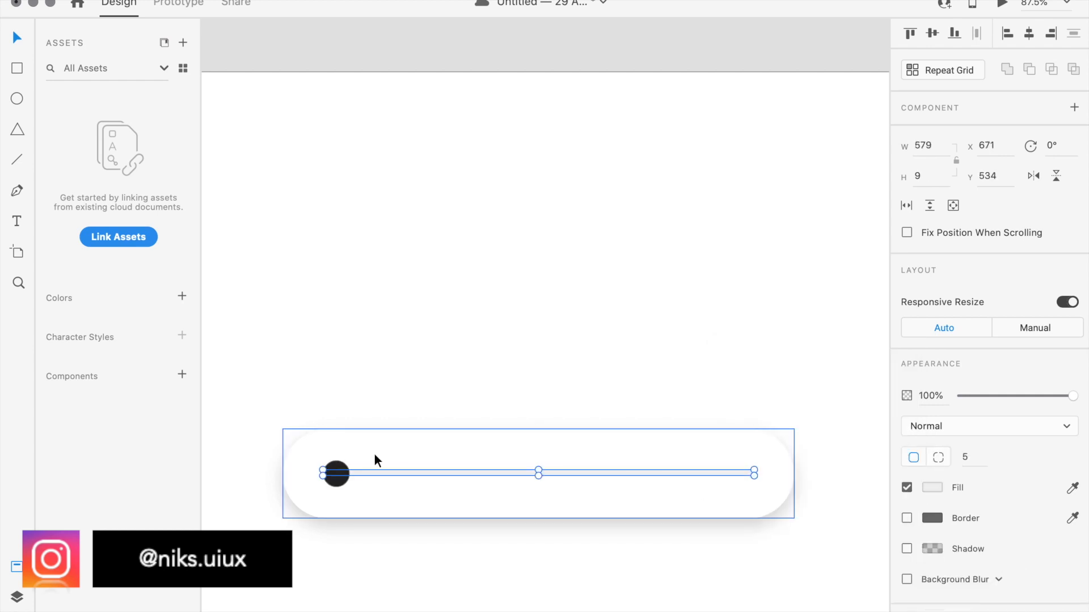
{"action": "left_click", "coordinate": [336, 467], "text": "shift"}
{"action": "right_click", "coordinate": [335, 467]}
{"action": "left_click", "coordinate": [403, 500]}
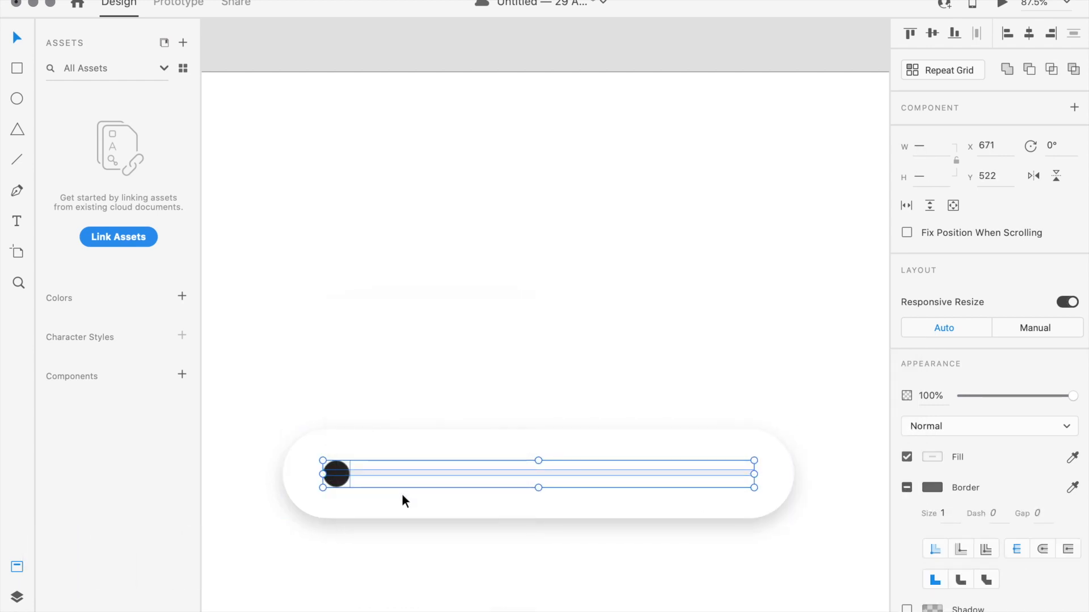
{"action": "left_click", "coordinate": [430, 386]}
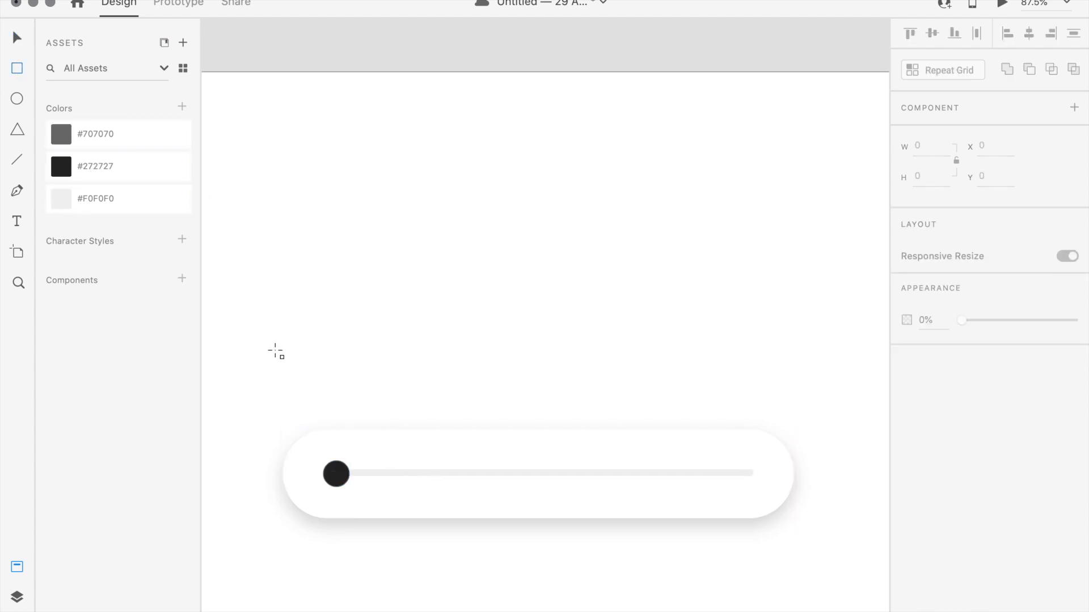
Step: Draw a 32 × 32 square in the empty area above the slider and round its corners to 6
{"action": "left_click_drag", "start_coordinate": [350, 213], "coordinate": [373, 237]}
{"action": "scroll", "coordinate": [357, 219], "scroll_direction": "up", "scroll_amount": 10}
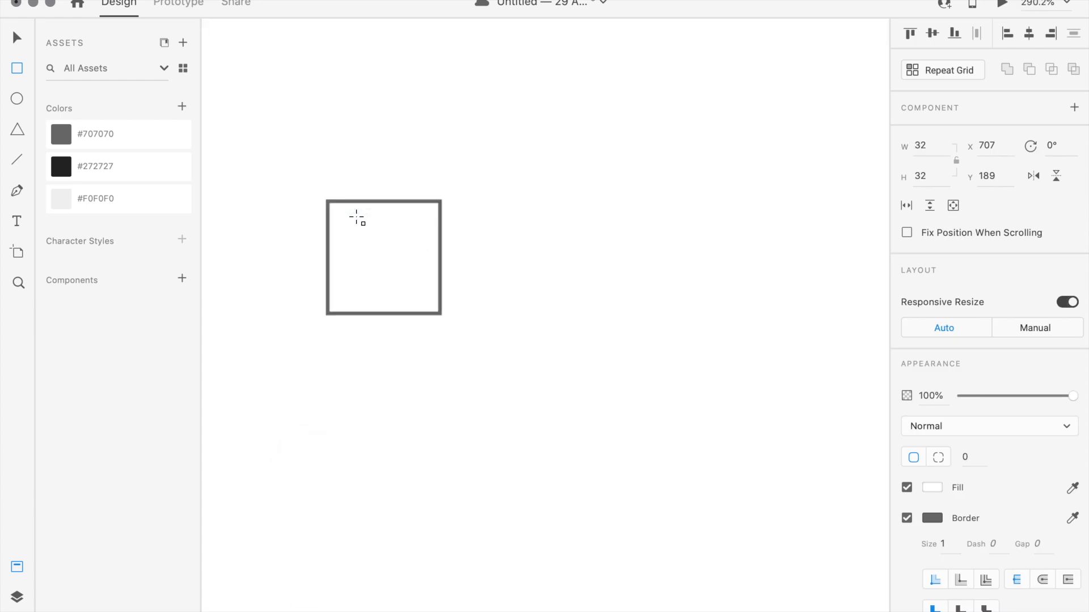
{"action": "left_click_drag", "start_coordinate": [314, 199], "coordinate": [340, 224]}
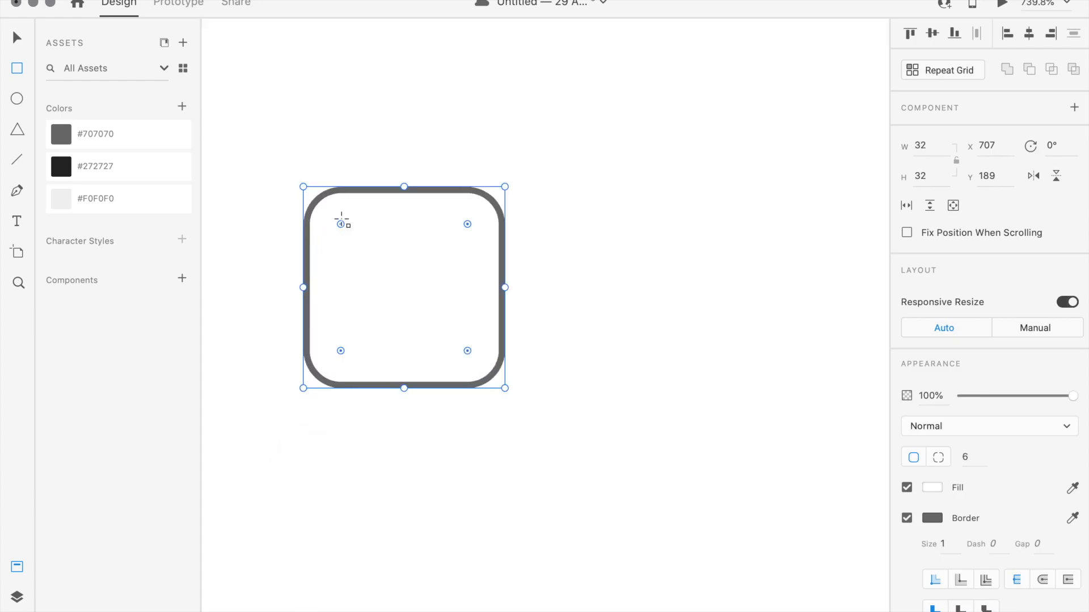
Step: Add a 12 × 10 triangle flipped to point down, with corner radius 1, centred at the square's lower edge
{"action": "left_click_drag", "start_coordinate": [374, 377], "coordinate": [411, 407]}
{"action": "left_click", "coordinate": [20, 41]}
{"action": "left_click", "coordinate": [1056, 177]}
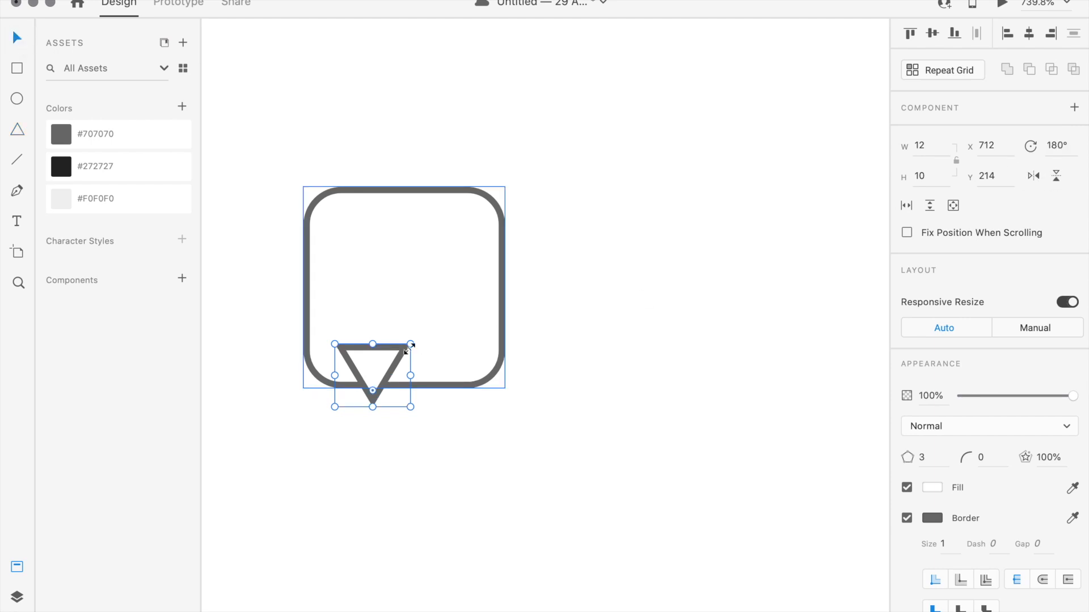
{"action": "left_click_drag", "start_coordinate": [393, 372], "coordinate": [404, 431]}
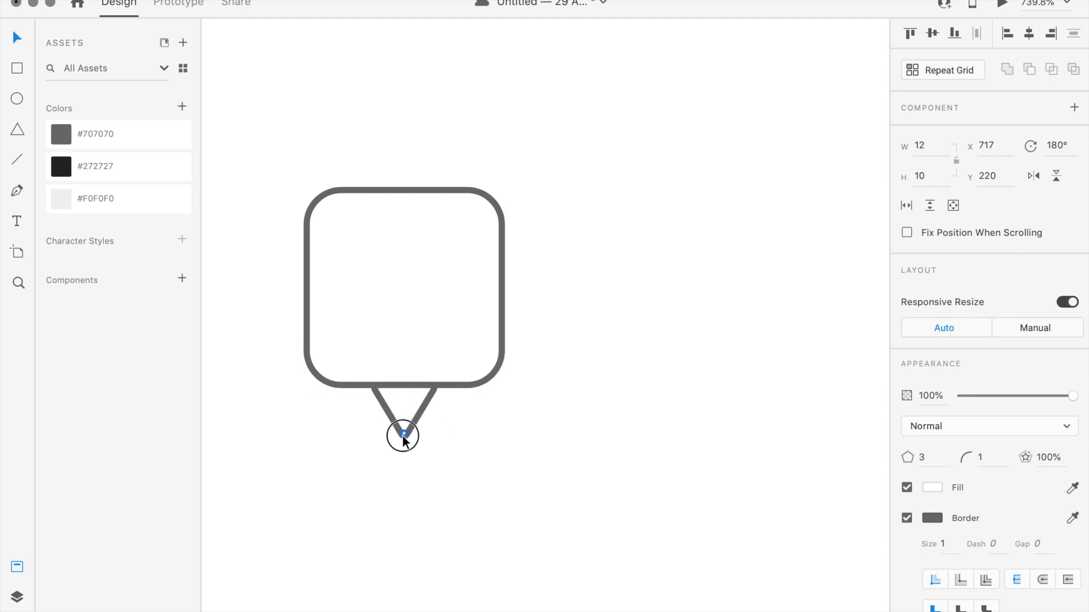
Step: Combine the square and triangle into one shape with Add and give its border round caps and round joins
{"action": "left_click", "coordinate": [503, 346], "text": "shift"}
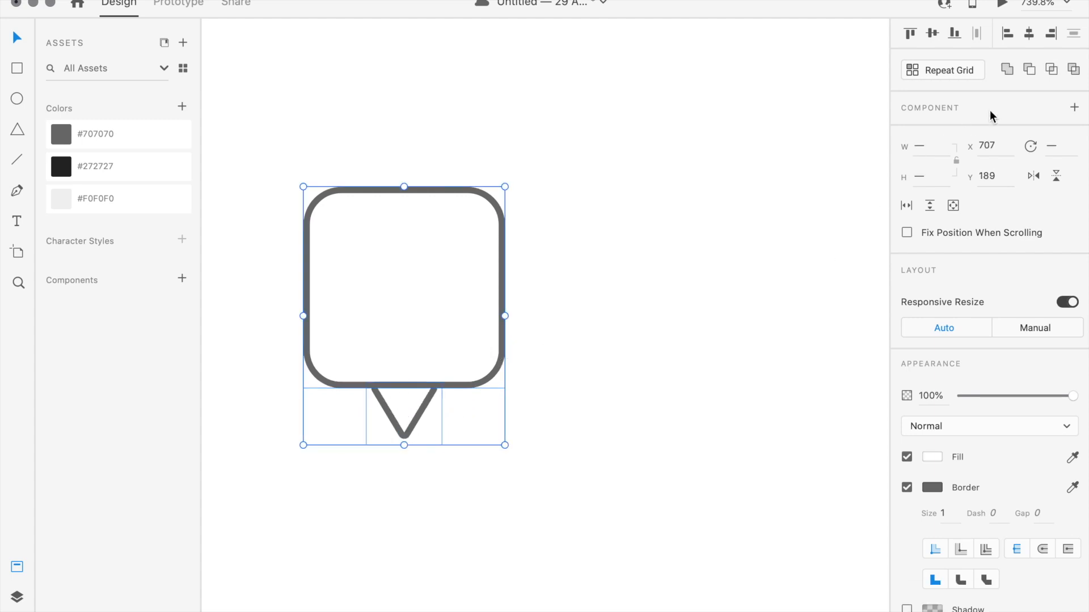
{"action": "left_click", "coordinate": [1007, 71]}
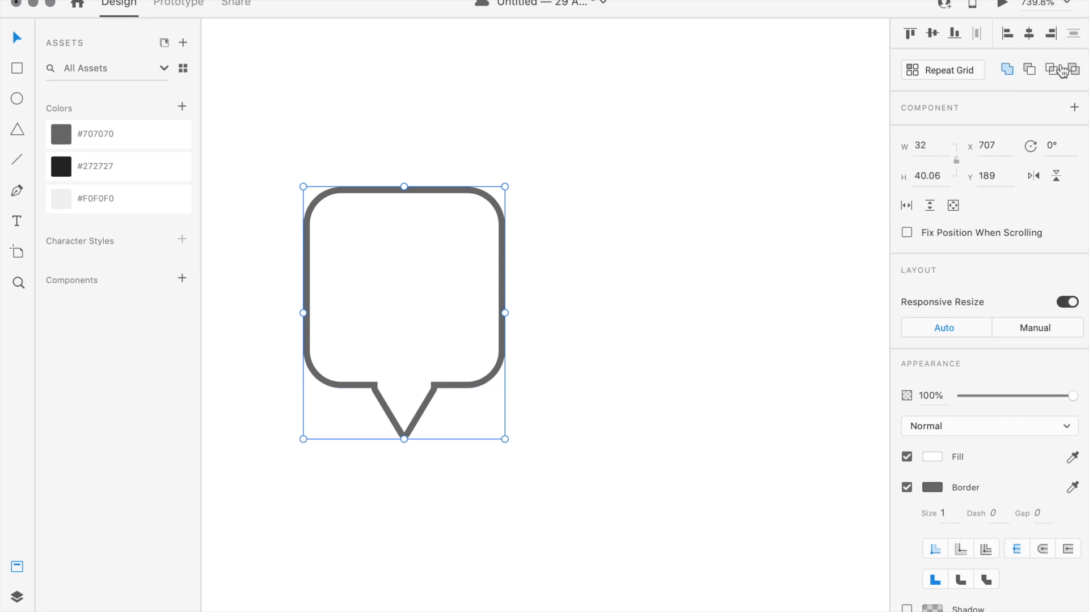
{"action": "left_click", "coordinate": [1042, 550]}
{"action": "left_click", "coordinate": [961, 580]}
Step: Move the triangle inside the combined shape up by 1 px to Y 219
{"action": "scroll", "coordinate": [424, 393], "scroll_direction": "up", "scroll_amount": 5}
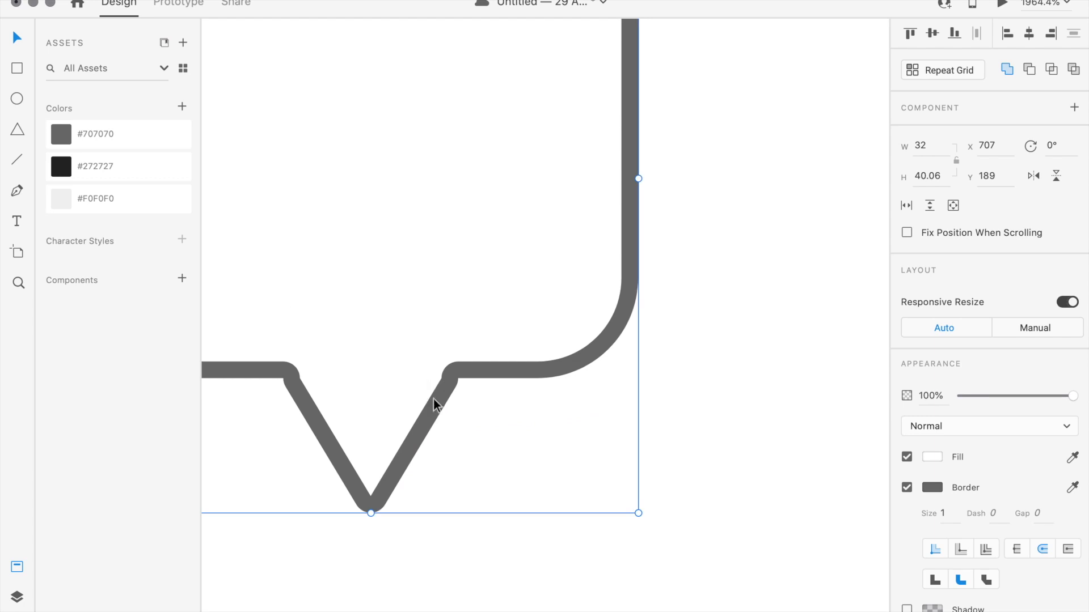
{"action": "double_click", "coordinate": [433, 399]}
{"action": "double_click", "coordinate": [434, 399]}
{"action": "key", "text": "Escape"}
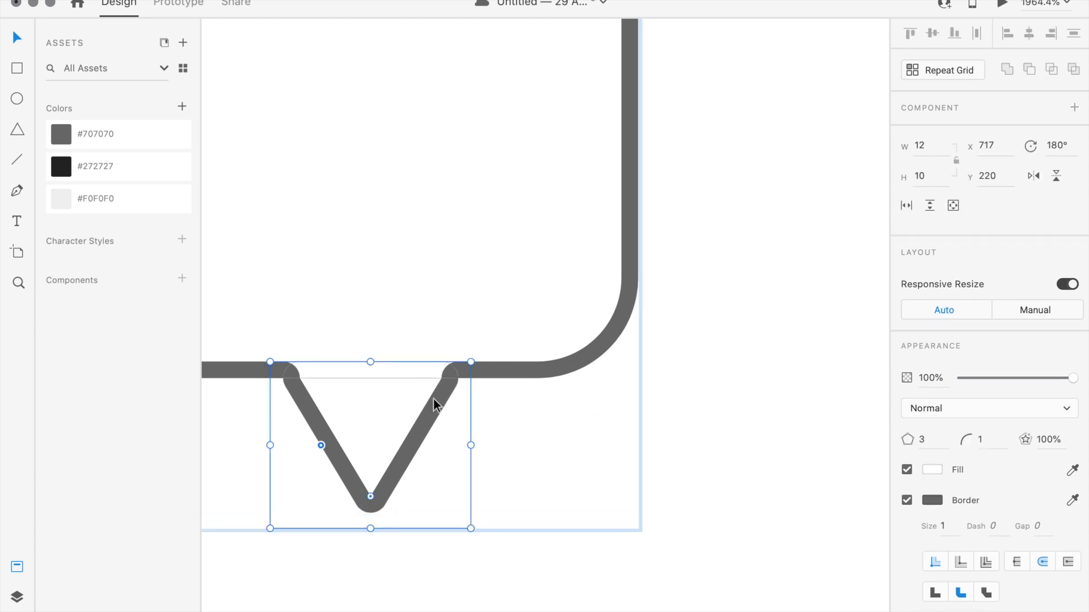
{"action": "key", "text": "shift+Up"}
{"action": "key", "text": "Down"}
{"action": "key", "text": "Down"}
{"action": "key", "text": "Down"}
{"action": "key", "text": "Down"}
{"action": "key", "text": "Down"}
{"action": "key", "text": "Down"}
{"action": "key", "text": "Down"}
{"action": "key", "text": "Down"}
{"action": "key", "text": "Down"}
{"action": "key", "text": "Down"}
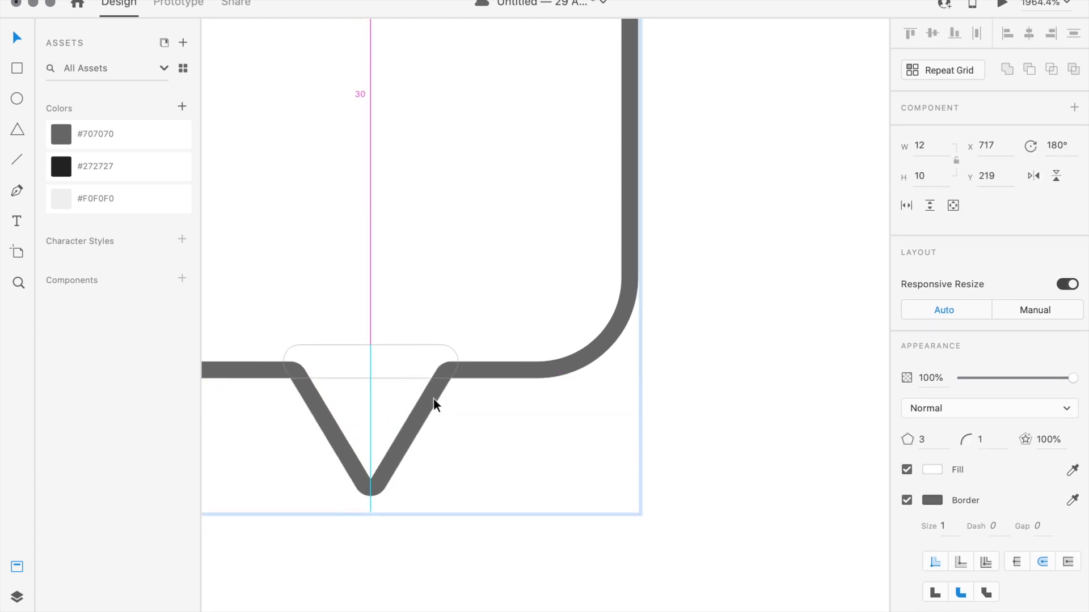
{"action": "left_click", "coordinate": [525, 359]}
{"action": "scroll", "coordinate": [525, 359], "scroll_direction": "down", "scroll_amount": 5}
{"action": "left_click", "coordinate": [638, 331]}
{"action": "left_click", "coordinate": [562, 343]}
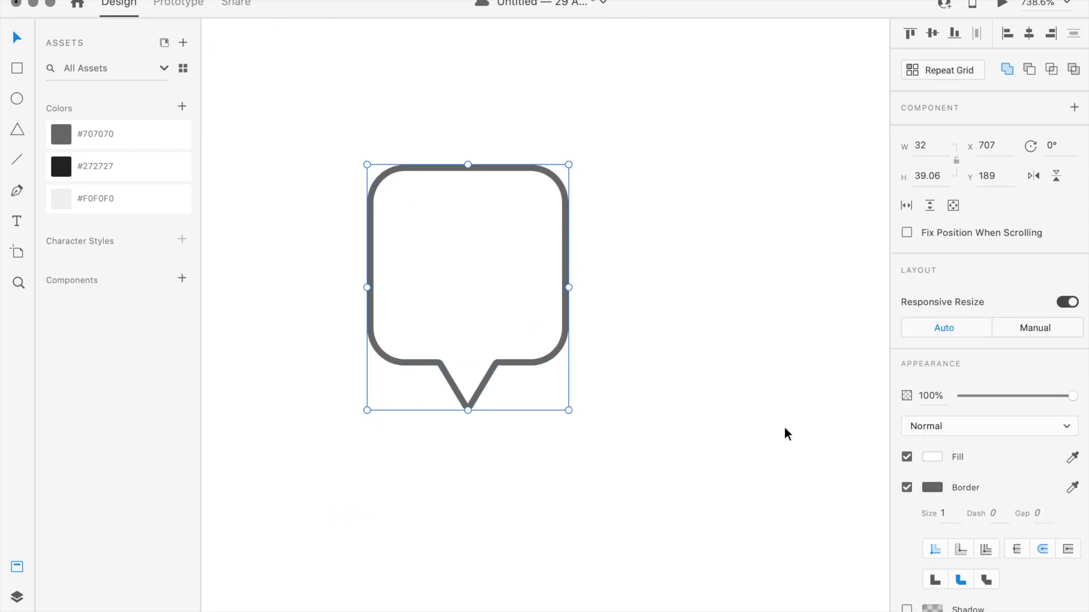
Step: Give the bubble shape a #272727 fill without a border and move it above the slider circle
{"action": "left_click", "coordinate": [907, 487]}
{"action": "left_click", "coordinate": [93, 171]}
{"action": "scroll", "coordinate": [278, 287], "scroll_direction": "down", "scroll_amount": 5}
{"action": "left_click_drag", "start_coordinate": [423, 197], "coordinate": [390, 517]}
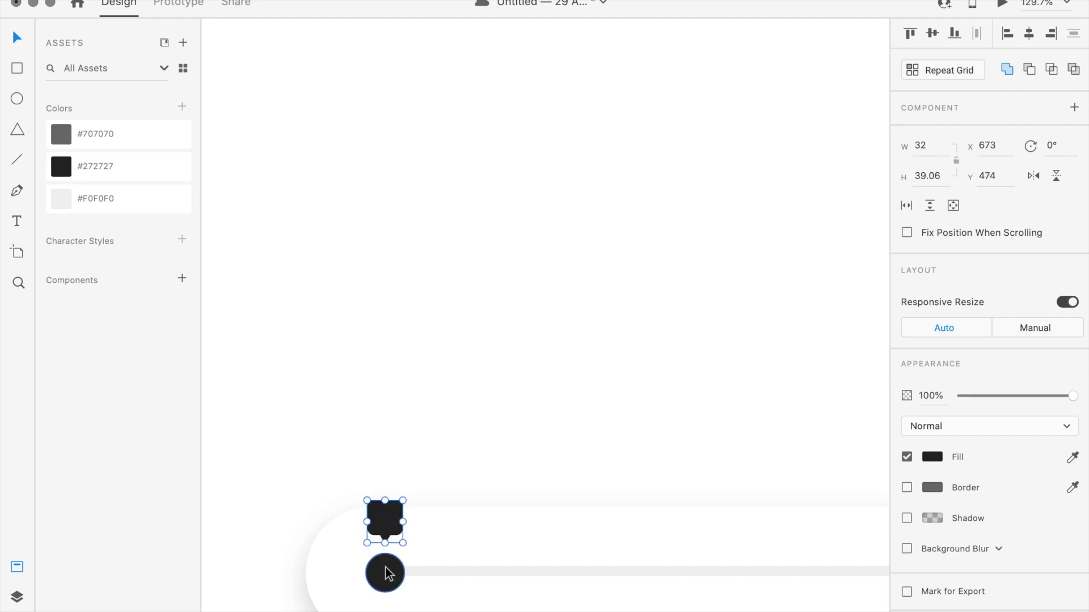
Step: Remove the slider circle's border and fine-tune the bubble's position so it sits centred just above the circle
{"action": "left_click", "coordinate": [385, 572]}
{"action": "left_click", "coordinate": [907, 487]}
{"action": "mouse_move", "coordinate": [395, 514]}
{"action": "left_mouse_down"}
{"action": "mouse_move", "coordinate": [414, 484]}
{"action": "mouse_move", "coordinate": [394, 515]}
{"action": "mouse_move", "coordinate": [399, 508]}
{"action": "left_mouse_up"}
{"action": "left_click", "coordinate": [442, 466]}
{"action": "scroll", "coordinate": [440, 465], "scroll_direction": "down", "scroll_amount": 5}
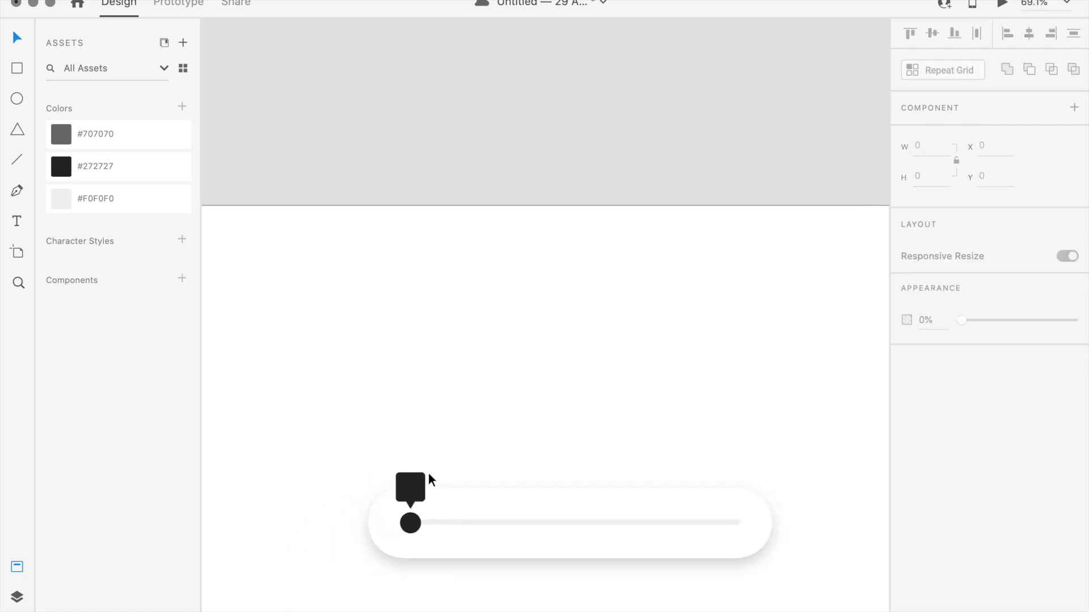
Step: Add a text object above the slider listing the numbers 1 to 10, one per line
{"action": "scroll", "coordinate": [429, 479], "scroll_direction": "up", "scroll_amount": 5}
{"action": "scroll", "coordinate": [404, 488], "scroll_direction": "down", "scroll_amount": 4}
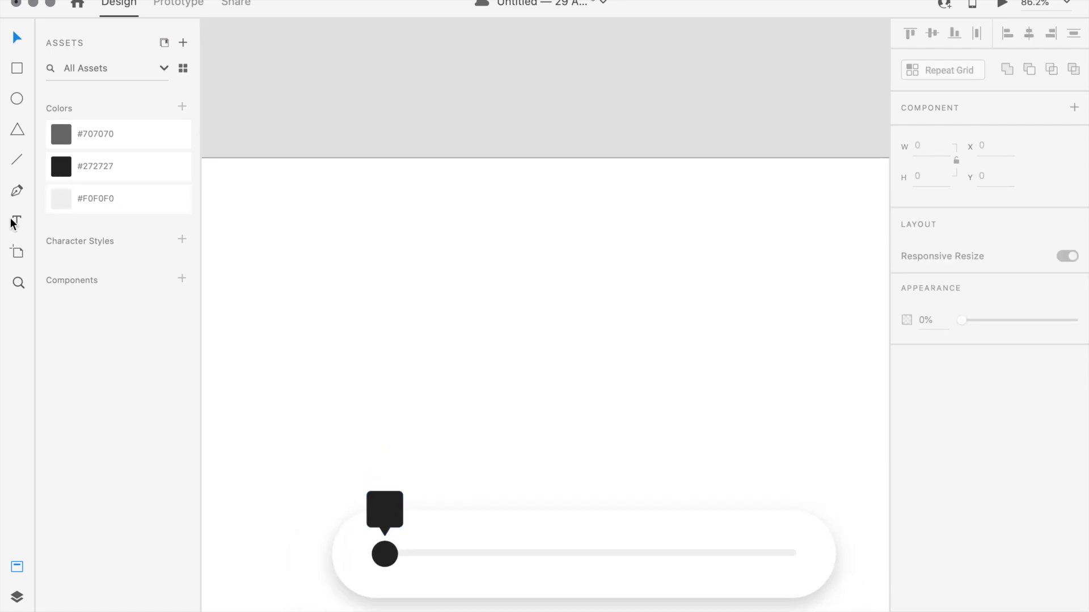
{"action": "left_click", "coordinate": [416, 255]}
{"action": "type", "text": "1"}
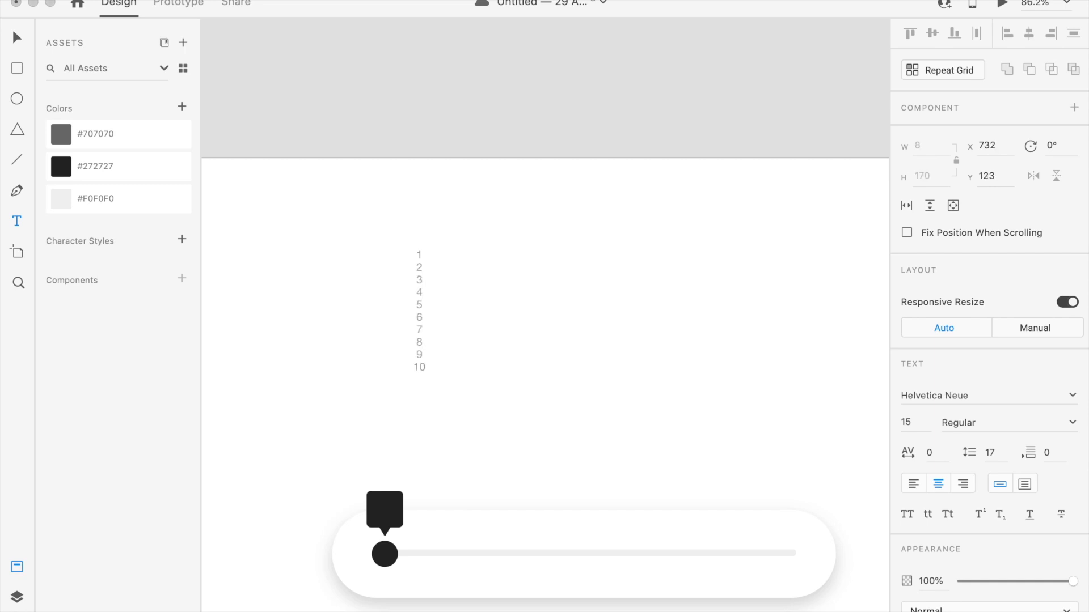
{"action": "key", "text": "Escape"}
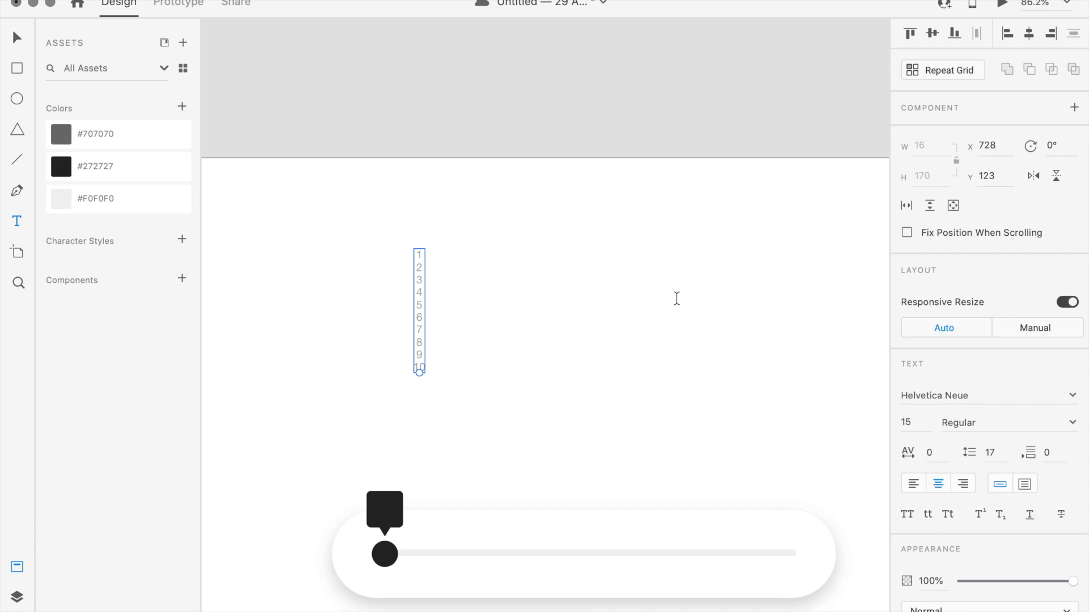
Step: Colour the number list #F0F0F0 and move it so the 1 sits inside the dark bubble, at X 681, Y 473
{"action": "left_click", "coordinate": [62, 205]}
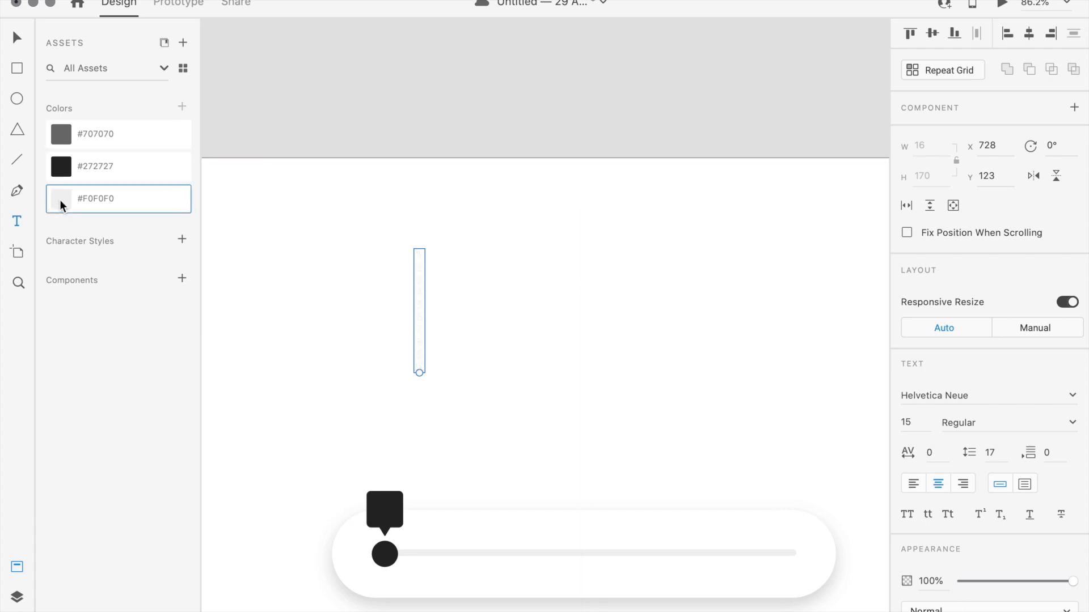
{"action": "left_click", "coordinate": [16, 45]}
{"action": "scroll", "coordinate": [361, 363], "scroll_direction": "down", "scroll_amount": 3}
{"action": "scroll", "coordinate": [361, 363], "scroll_direction": "left", "scroll_amount": 1}
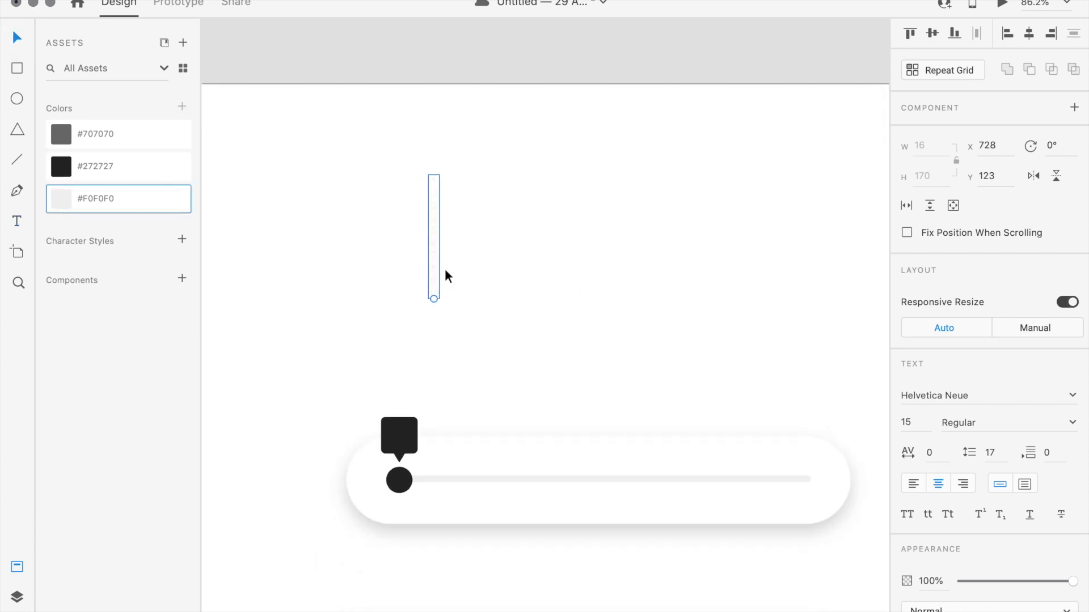
{"action": "left_click_drag", "start_coordinate": [436, 275], "coordinate": [400, 526]}
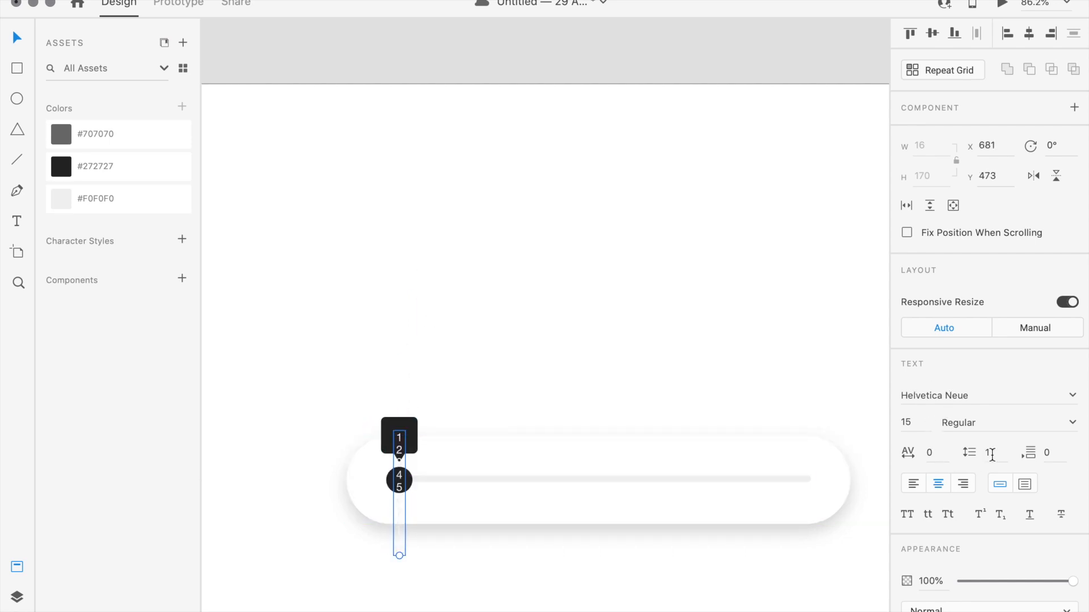
Step: Try line spacings of 50 and 30 on the number list
{"action": "type", "text": "50"}
{"action": "key", "text": "Return"}
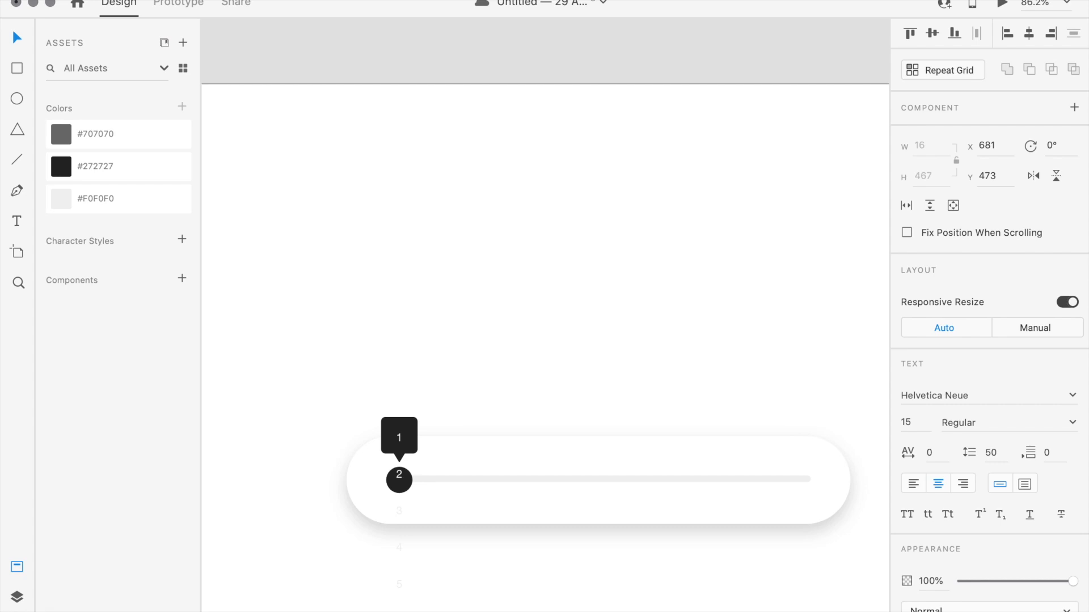
{"action": "type", "text": "30"}
{"action": "key", "text": "Return"}
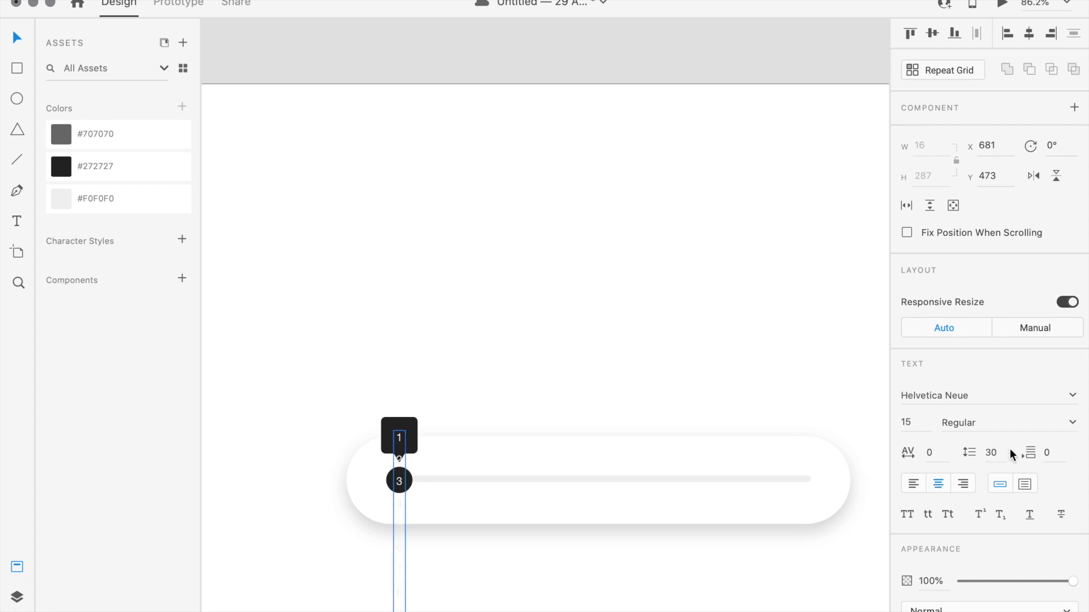
Step: Make the number list Bold at font size 20
{"action": "left_click", "coordinate": [959, 423]}
{"action": "type", "text": "Bold"}
{"action": "key", "text": "Return"}
{"action": "type", "text": "20"}
{"action": "key", "text": "Return"}
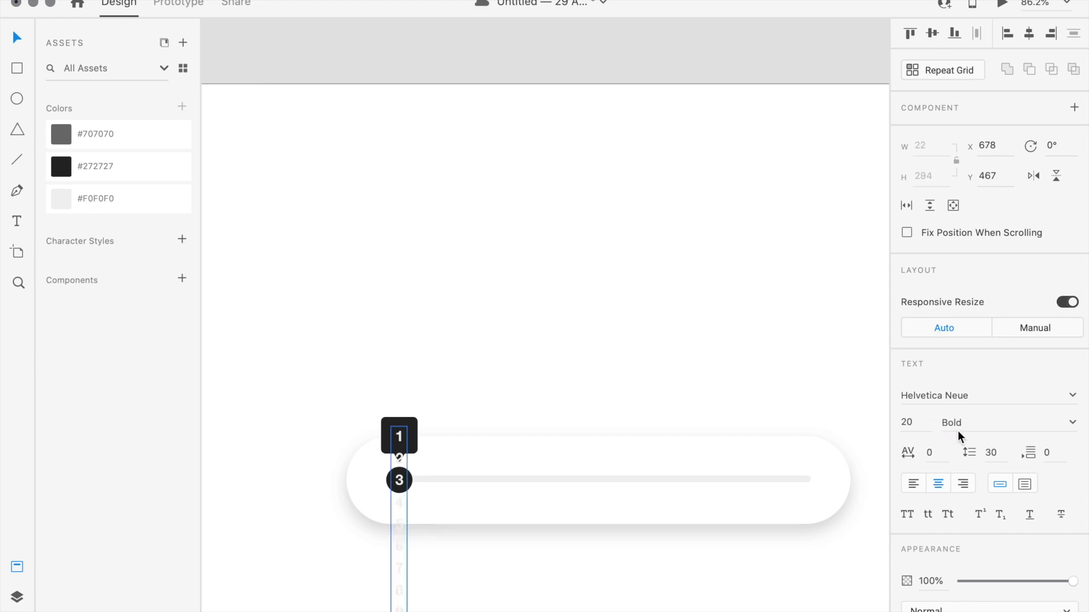
Step: Increase the number list's line spacing to 33 and on up to 40
{"action": "type", "text": "33"}
{"action": "key", "text": "Return"}
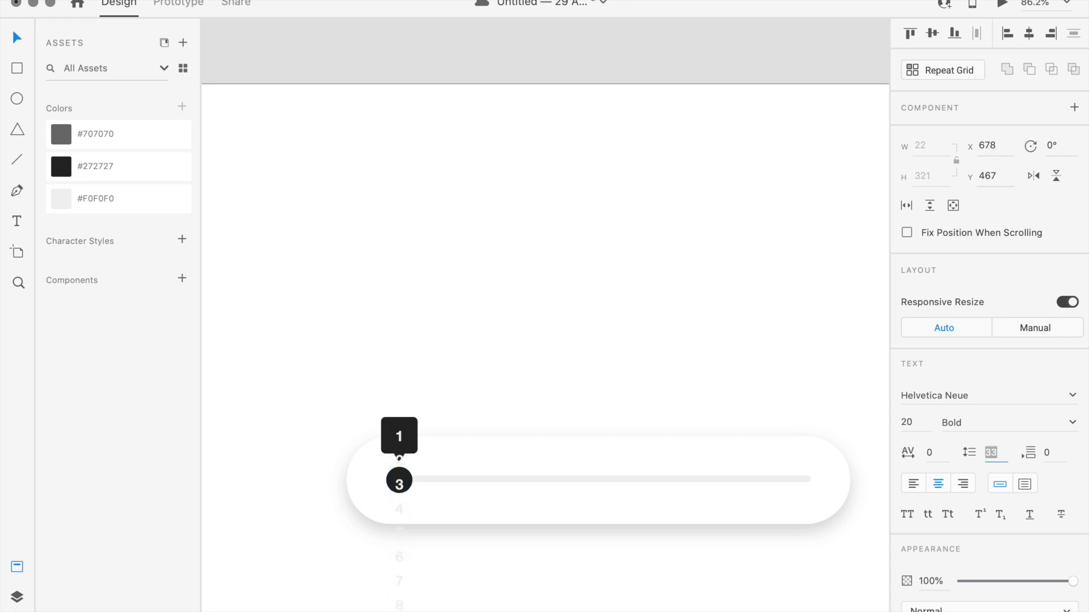
{"action": "key", "text": "Up"}
Step: Move the number list straight up to Y 108 so the 10 sits inside the bubble
{"action": "left_click", "coordinate": [682, 368]}
{"action": "left_click_drag", "start_coordinate": [396, 445], "coordinate": [399, 179]}
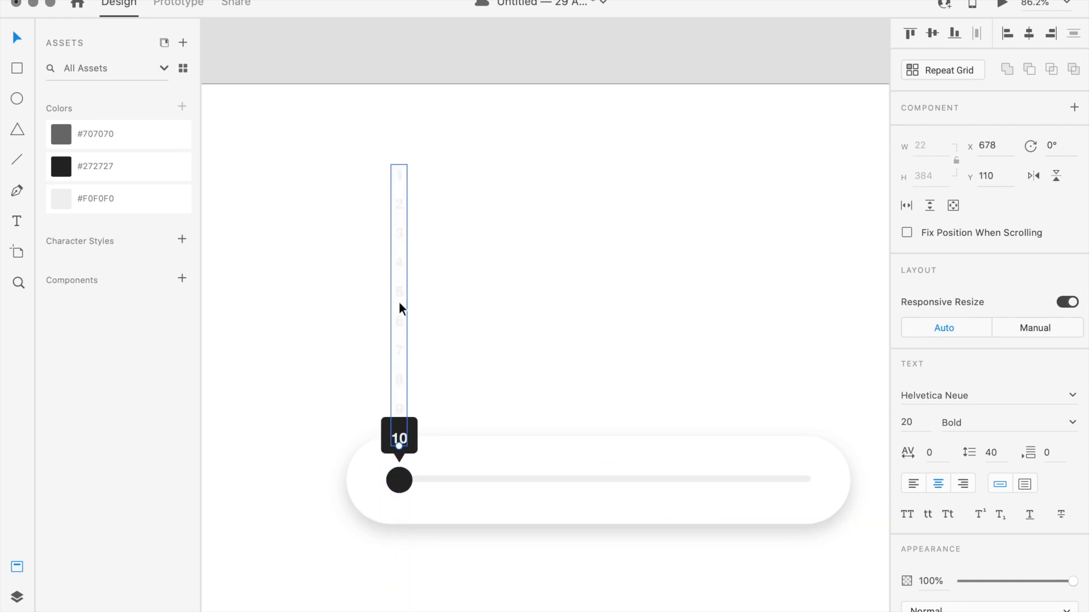
{"action": "left_click_drag", "start_coordinate": [401, 346], "coordinate": [400, 344]}
Step: Draw a rectangle about 32 by 28 px inside the bubble, covering the number 10
{"action": "scroll", "coordinate": [399, 435], "scroll_direction": "up", "scroll_amount": 5}
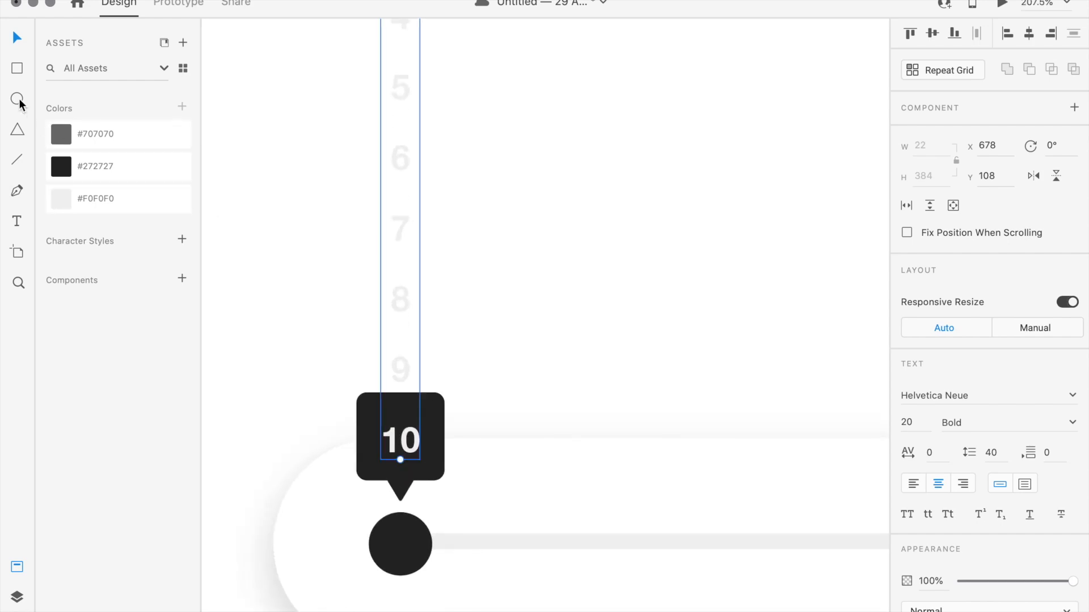
{"action": "left_click", "coordinate": [17, 68]}
{"action": "left_click_drag", "start_coordinate": [376, 421], "coordinate": [405, 441]}
{"action": "left_click", "coordinate": [20, 37]}
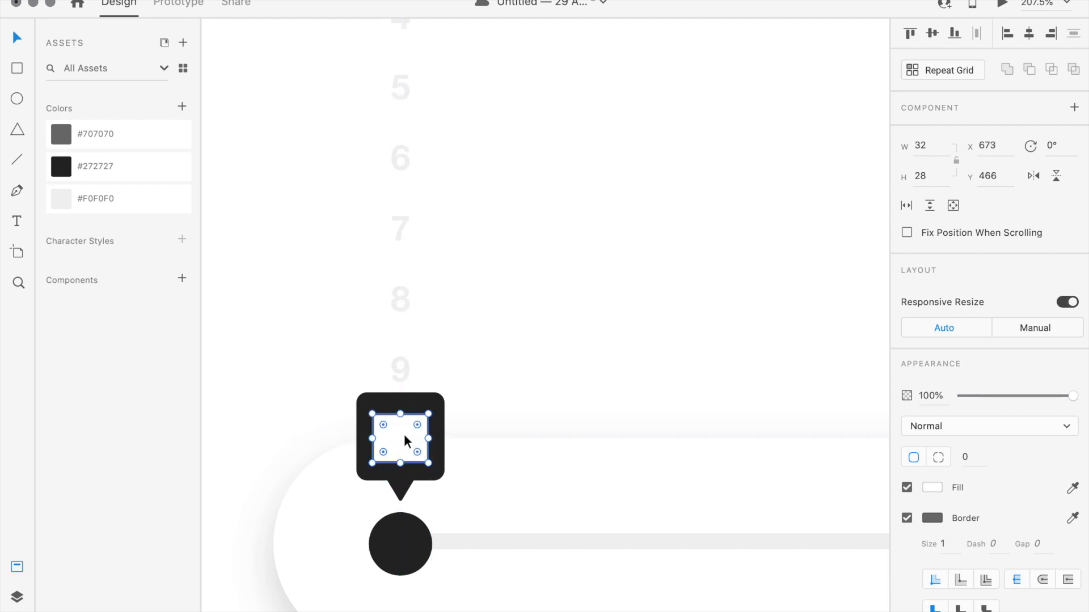
Step: Remove the small rectangle's border and fill it with #F0F0F0
{"action": "left_click", "coordinate": [908, 519]}
{"action": "left_click", "coordinate": [932, 489]}
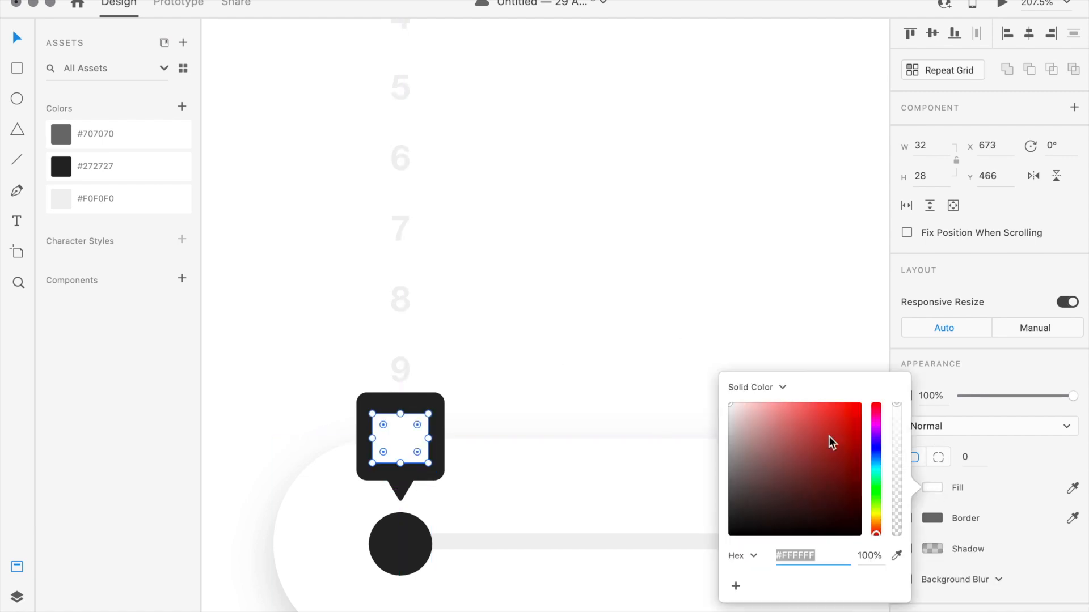
{"action": "left_click", "coordinate": [159, 204]}
{"action": "left_click", "coordinate": [496, 384]}
Step: Mask the number list with the small rectangle inside the bubble
{"action": "left_click", "coordinate": [417, 423]}
{"action": "left_click", "coordinate": [405, 369], "text": "shift"}
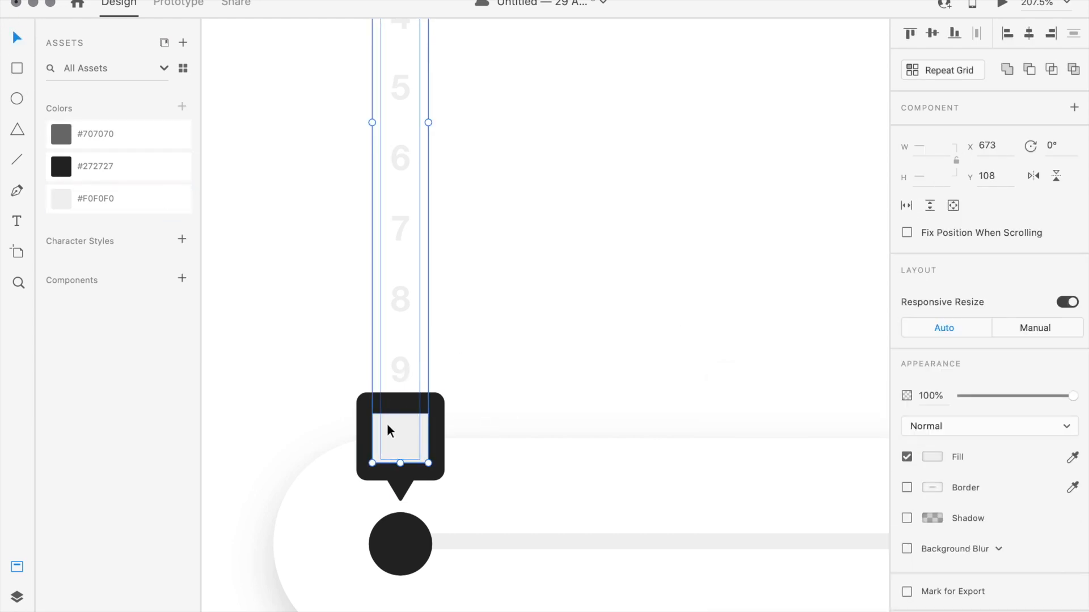
{"action": "right_click", "coordinate": [395, 423]}
{"action": "left_click", "coordinate": [421, 432]}
Step: Move the number list inside the mask down until the 1 is centred in the bubble
{"action": "scroll", "coordinate": [421, 435], "scroll_direction": "down", "scroll_amount": 5}
{"action": "double_click", "coordinate": [420, 439]}
{"action": "left_click_drag", "start_coordinate": [416, 348], "coordinate": [412, 473]}
{"action": "left_click", "coordinate": [512, 369]}
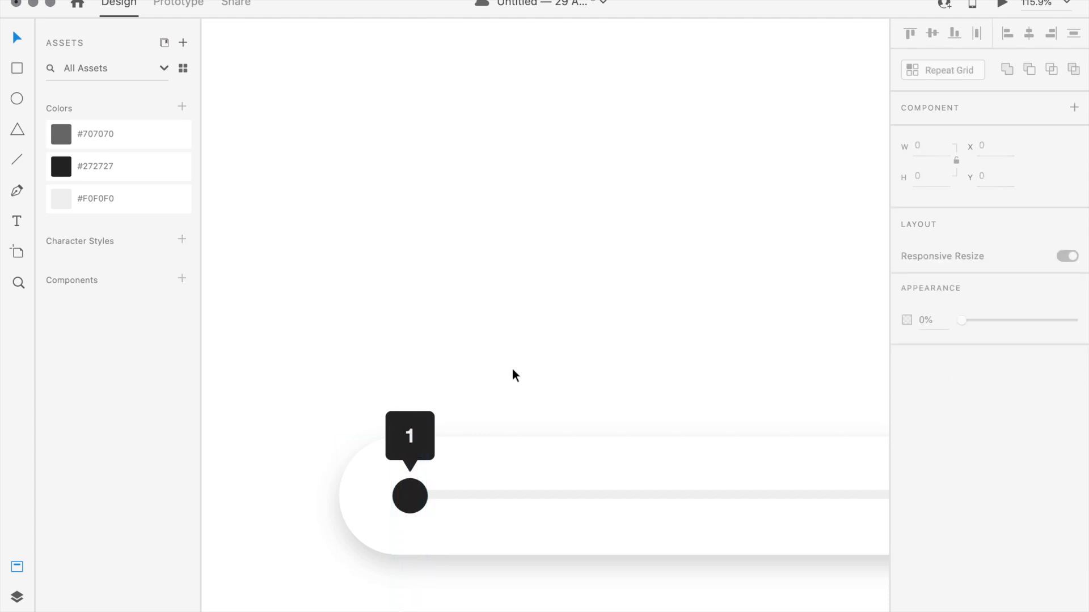
{"action": "scroll", "coordinate": [512, 369], "scroll_direction": "down", "scroll_amount": 3}
{"action": "scroll", "coordinate": [512, 368], "scroll_direction": "right", "scroll_amount": 2}
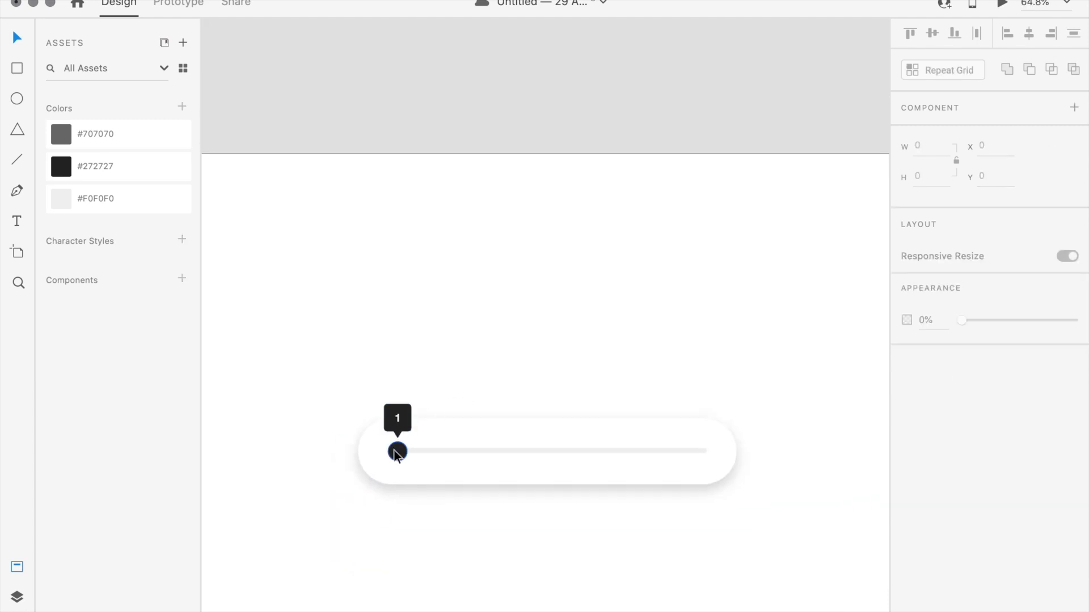
{"action": "left_click", "coordinate": [544, 371]}
{"action": "scroll", "coordinate": [543, 370], "scroll_direction": "right", "scroll_amount": 2}
{"action": "scroll", "coordinate": [543, 370], "scroll_direction": "down", "scroll_amount": 1}
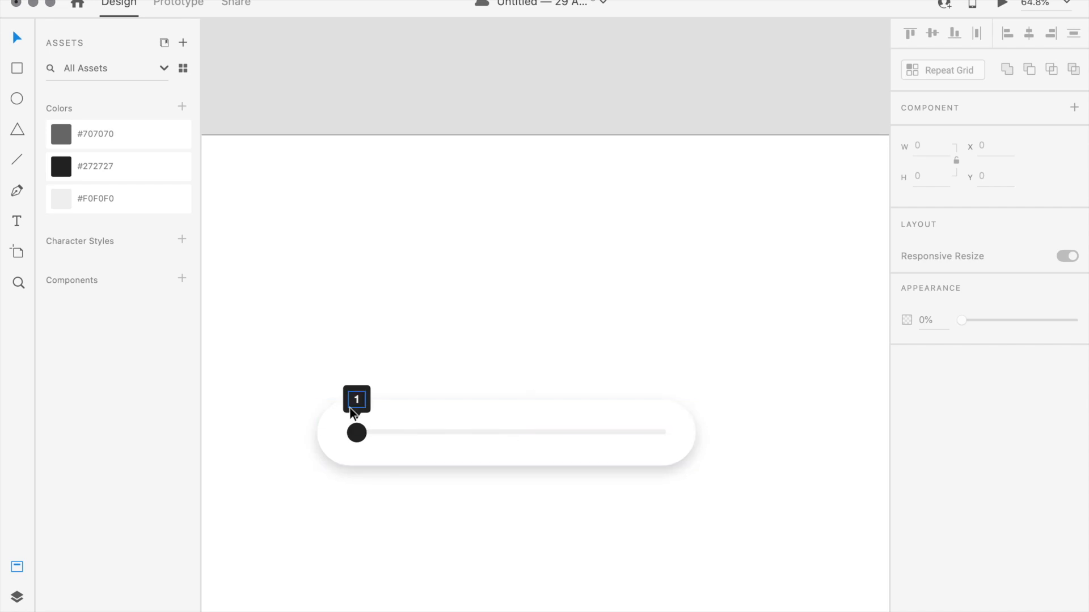
{"action": "scroll", "coordinate": [350, 407], "scroll_direction": "up", "scroll_amount": 5}
{"action": "scroll", "coordinate": [383, 469], "scroll_direction": "up", "scroll_amount": 3}
{"action": "scroll", "coordinate": [382, 469], "scroll_direction": "down", "scroll_amount": 8}
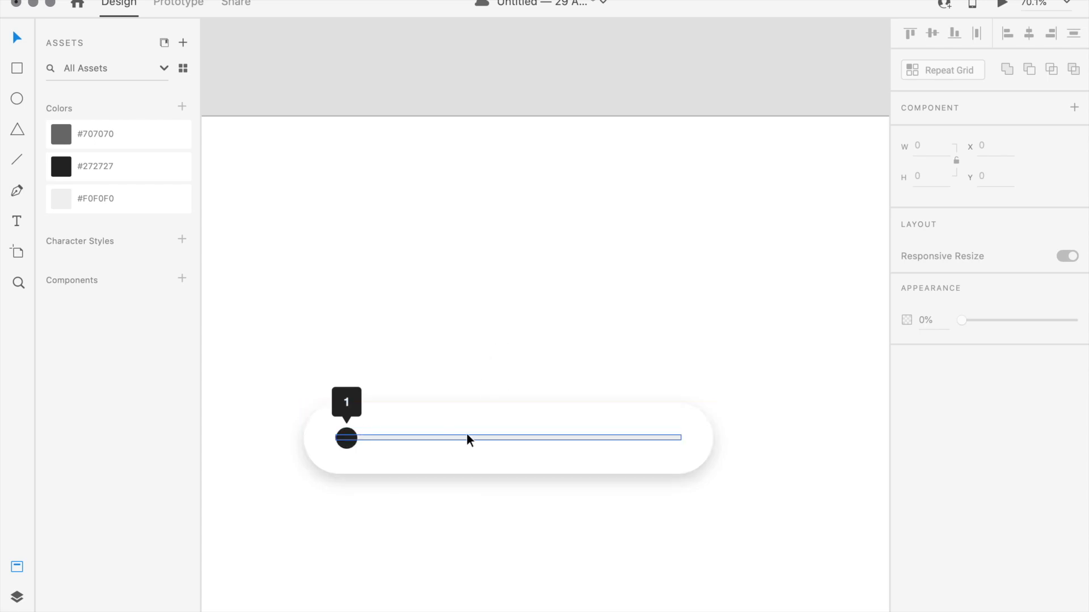
{"action": "scroll", "coordinate": [466, 434], "scroll_direction": "down", "scroll_amount": 3}
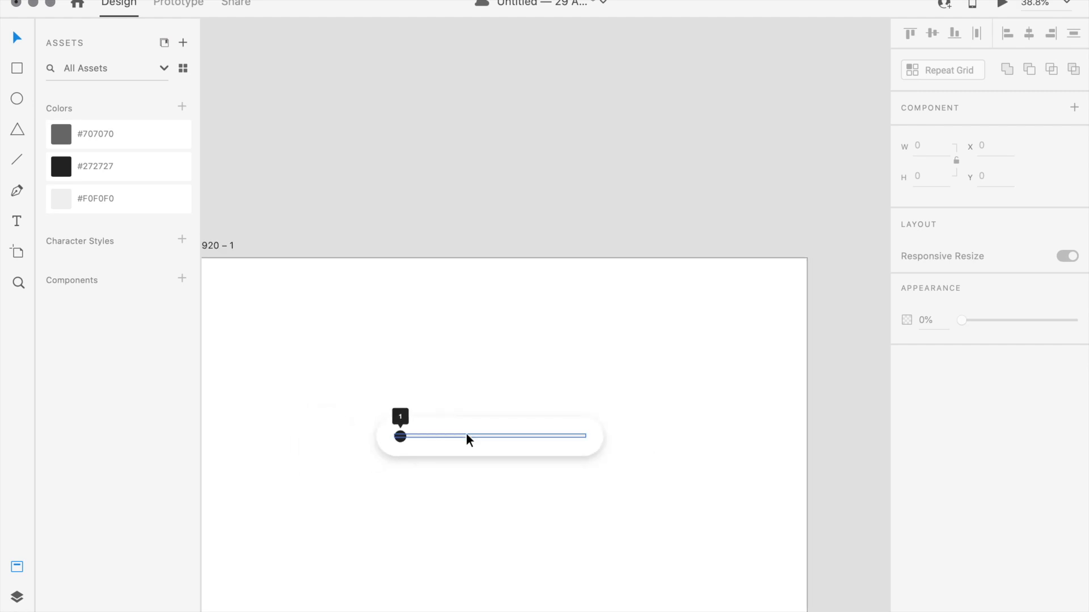
{"action": "scroll", "coordinate": [466, 432], "scroll_direction": "down", "scroll_amount": 2}
Step: Show the document's layers and duplicate the Web 1920 – 1 artboard
{"action": "left_click", "coordinate": [290, 294]}
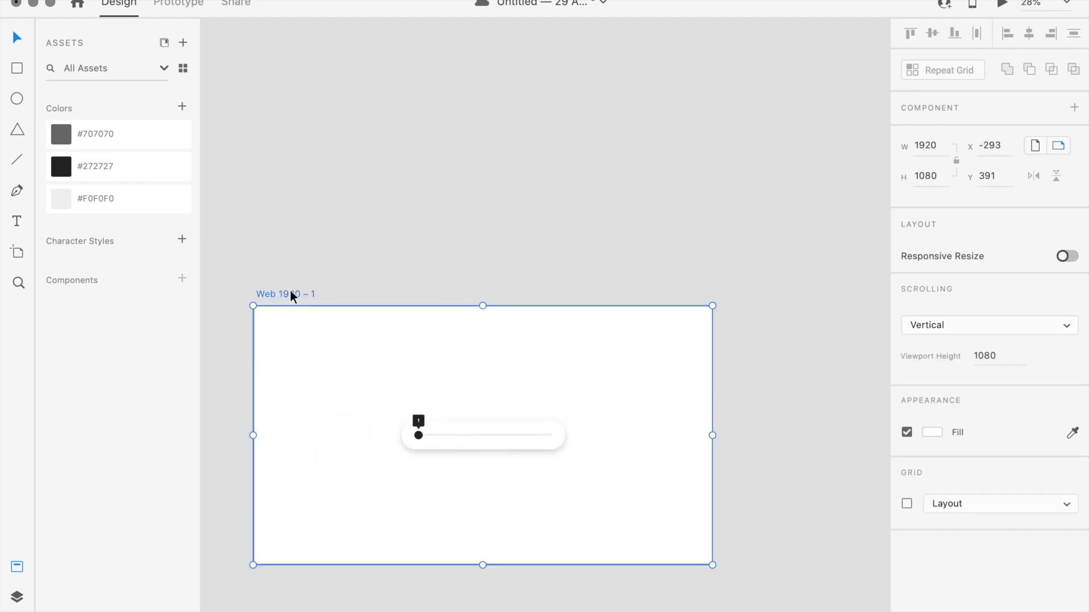
{"action": "left_click", "coordinate": [229, 382]}
{"action": "left_click", "coordinate": [17, 598]}
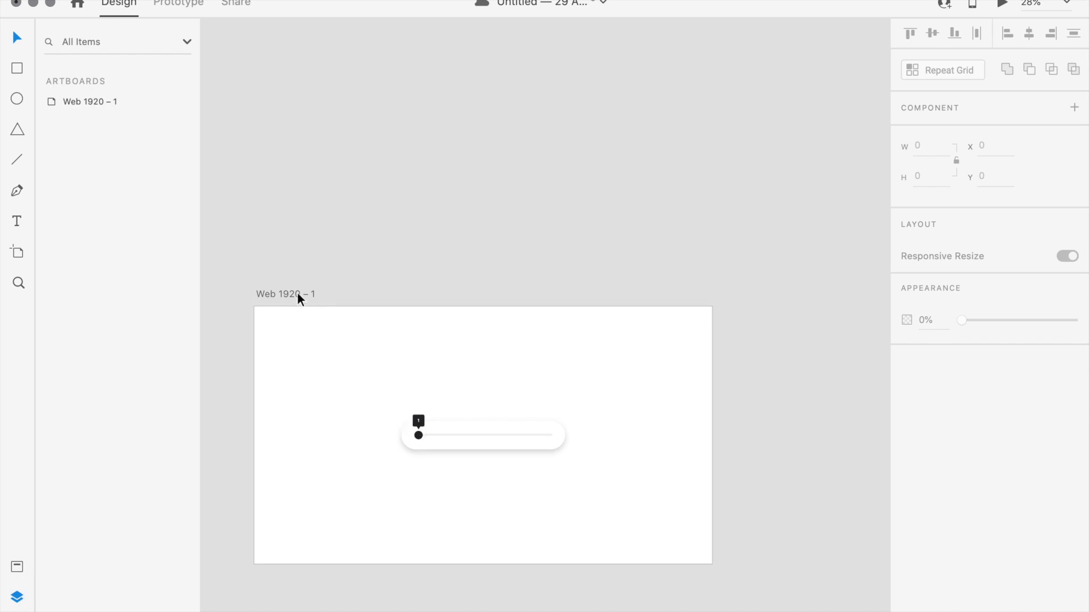
{"action": "left_click", "coordinate": [283, 293]}
{"action": "key", "text": "super+d"}
{"action": "scroll", "coordinate": [283, 293], "scroll_direction": "right", "scroll_amount": 4}
{"action": "scroll", "coordinate": [491, 318], "scroll_direction": "up", "scroll_amount": 5}
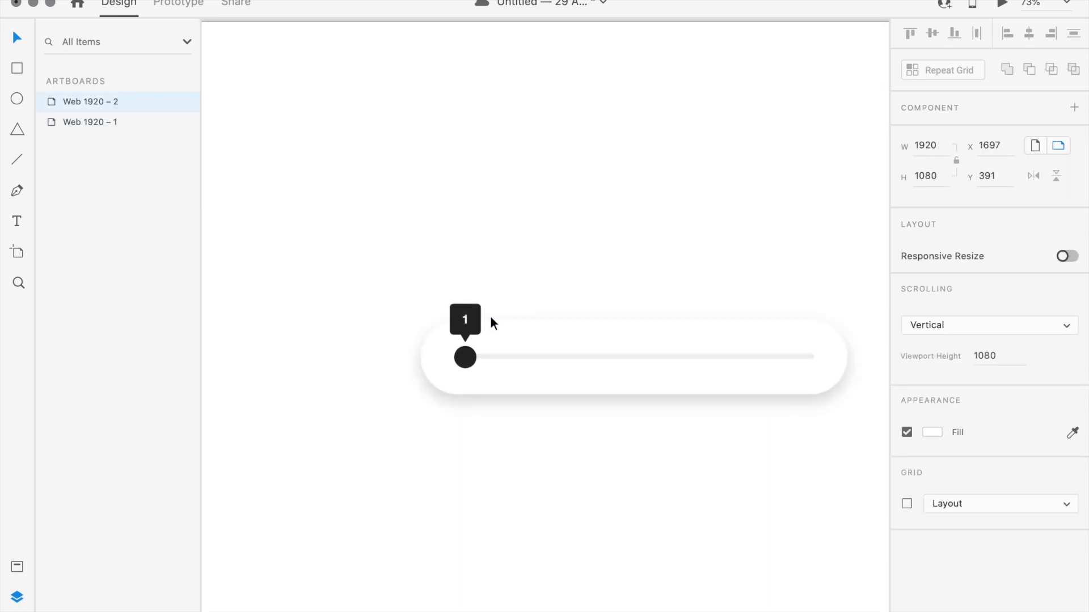
Step: Delete the duplicated Web 1920 – 2 artboard
{"action": "scroll", "coordinate": [491, 318], "scroll_direction": "right", "scroll_amount": 2}
{"action": "key", "text": "super+3"}
{"action": "left_click", "coordinate": [417, 334]}
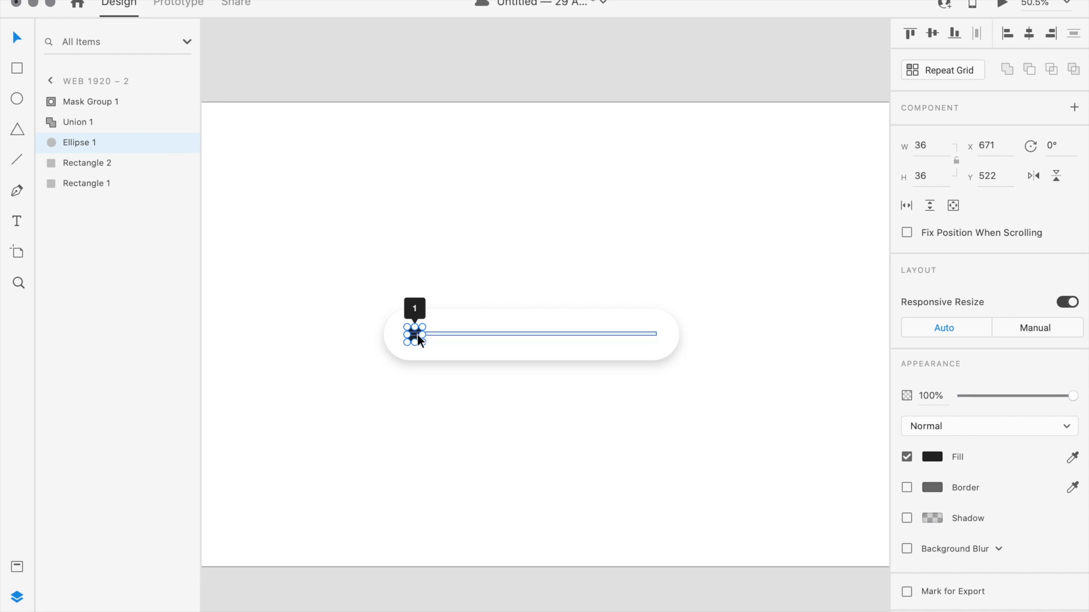
{"action": "scroll", "coordinate": [417, 335], "scroll_direction": "left", "scroll_amount": 10}
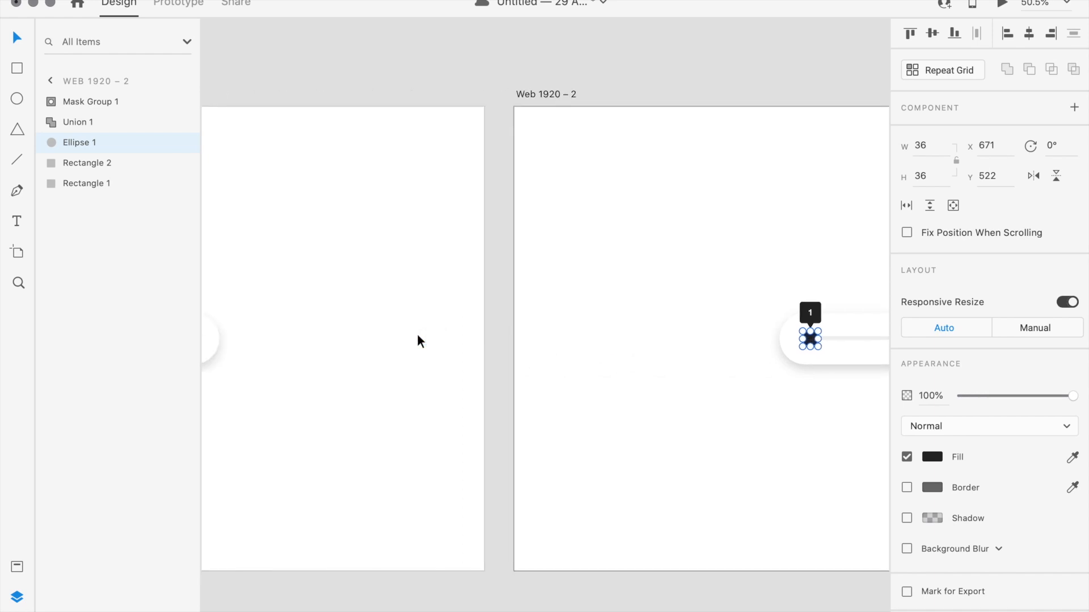
{"action": "left_click", "coordinate": [556, 91]}
{"action": "right_click", "coordinate": [555, 90]}
{"action": "left_click", "coordinate": [609, 162]}
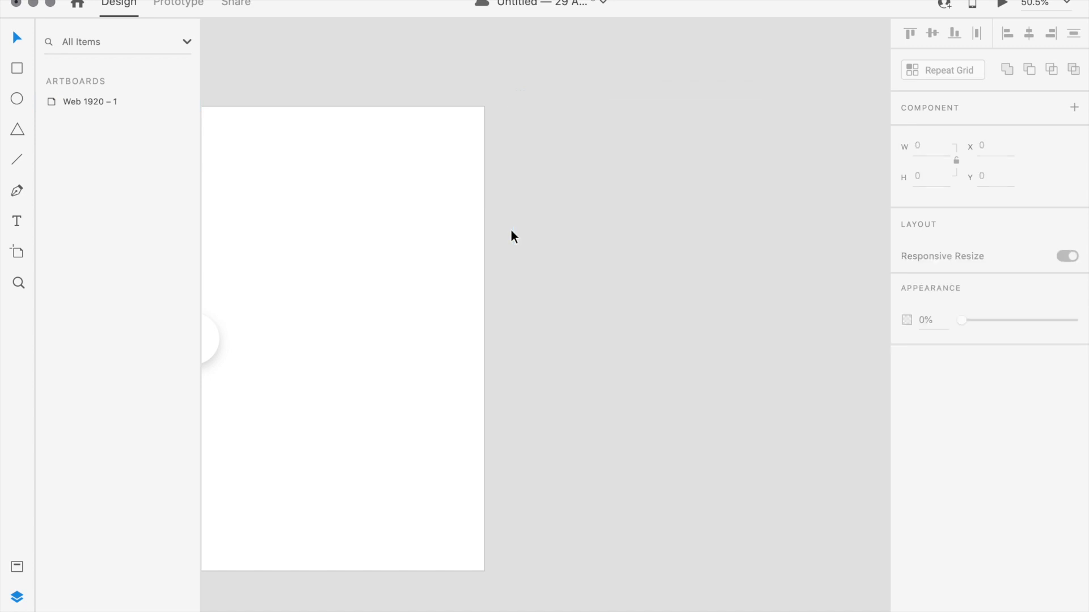
Step: Copy the slider's light grey track bar and paste a duplicate onto the same artboard
{"action": "scroll", "coordinate": [511, 231], "scroll_direction": "up", "scroll_amount": 5}
{"action": "scroll", "coordinate": [424, 259], "scroll_direction": "up", "scroll_amount": 5}
{"action": "scroll", "coordinate": [424, 259], "scroll_direction": "up", "scroll_amount": 2}
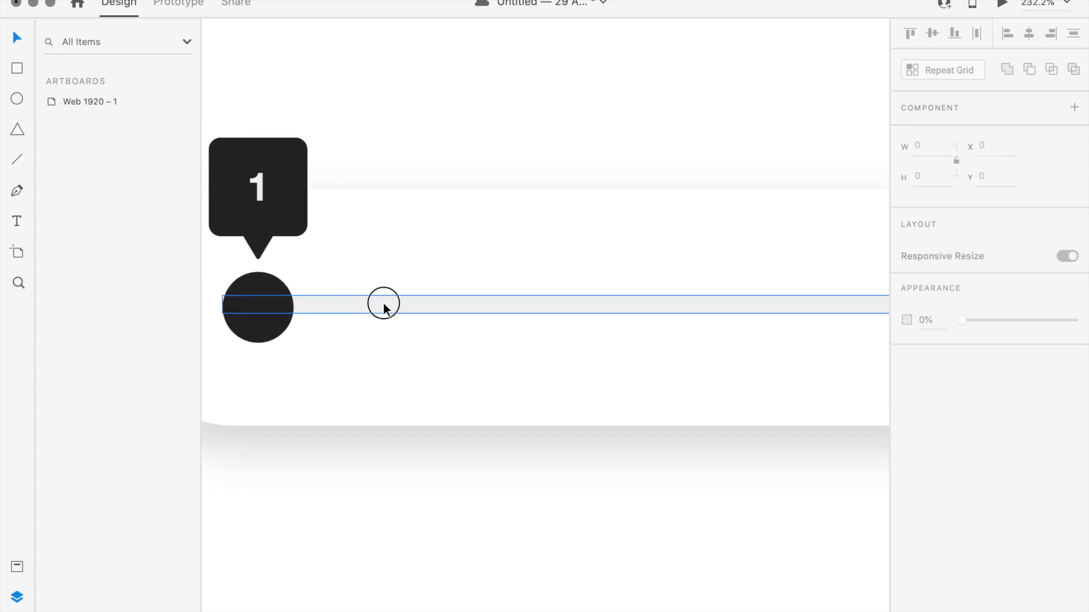
{"action": "left_click", "coordinate": [384, 304]}
{"action": "scroll", "coordinate": [384, 304], "scroll_direction": "down", "scroll_amount": 3}
{"action": "right_click", "coordinate": [383, 305]}
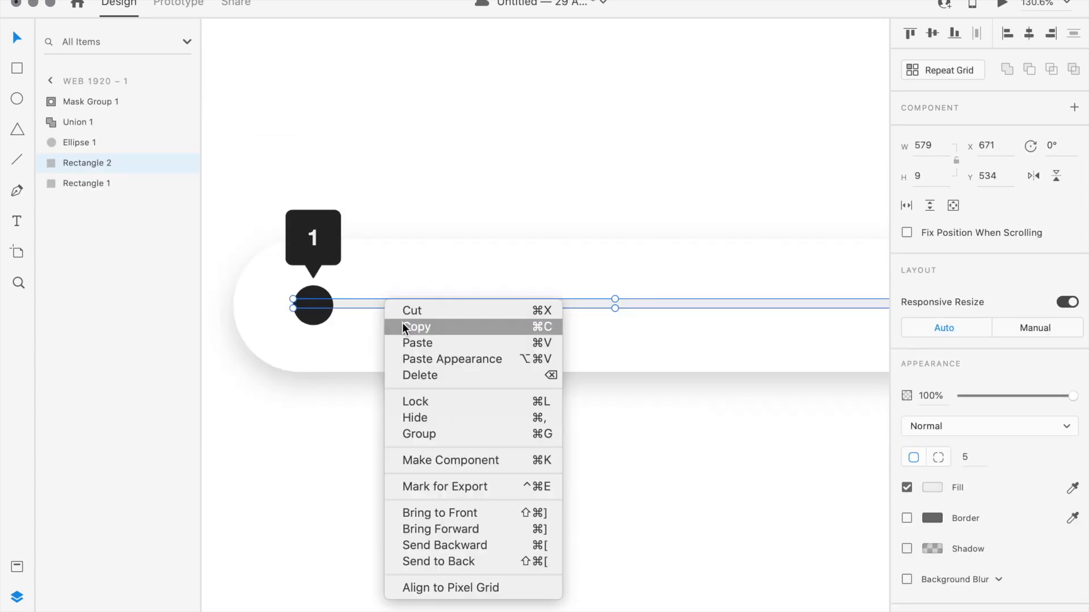
{"action": "left_click", "coordinate": [403, 326]}
{"action": "left_click", "coordinate": [390, 320]}
{"action": "left_click", "coordinate": [397, 304]}
{"action": "right_click", "coordinate": [397, 304]}
{"action": "left_click", "coordinate": [425, 337]}
Step: Lay the pasted bar over the original track at X 671, Y 536
{"action": "left_click_drag", "start_coordinate": [402, 337], "coordinate": [501, 315]}
{"action": "scroll", "coordinate": [474, 305], "scroll_direction": "down", "scroll_amount": 5}
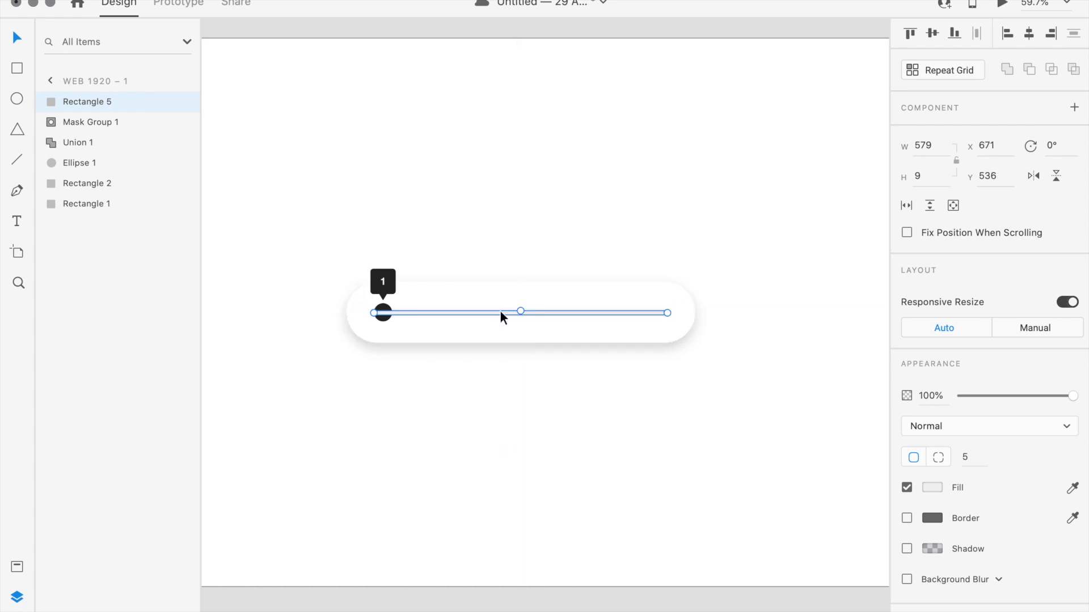
{"action": "scroll", "coordinate": [316, 216], "scroll_direction": "right", "scroll_amount": 5}
{"action": "scroll", "coordinate": [316, 216], "scroll_direction": "left", "scroll_amount": 5}
{"action": "scroll", "coordinate": [275, 227], "scroll_direction": "up", "scroll_amount": 1}
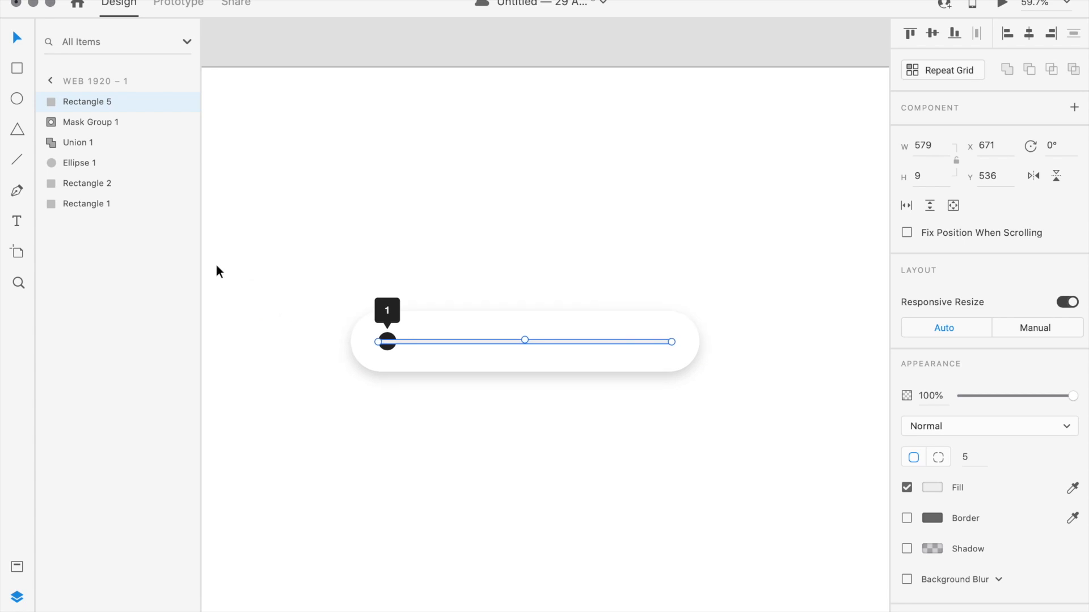
Step: Fill the pasted bar with #272727 and move it up 2 px to Y 534
{"action": "left_click", "coordinate": [17, 567]}
{"action": "left_click", "coordinate": [62, 168]}
{"action": "scroll", "coordinate": [577, 338], "scroll_direction": "up", "scroll_amount": 5}
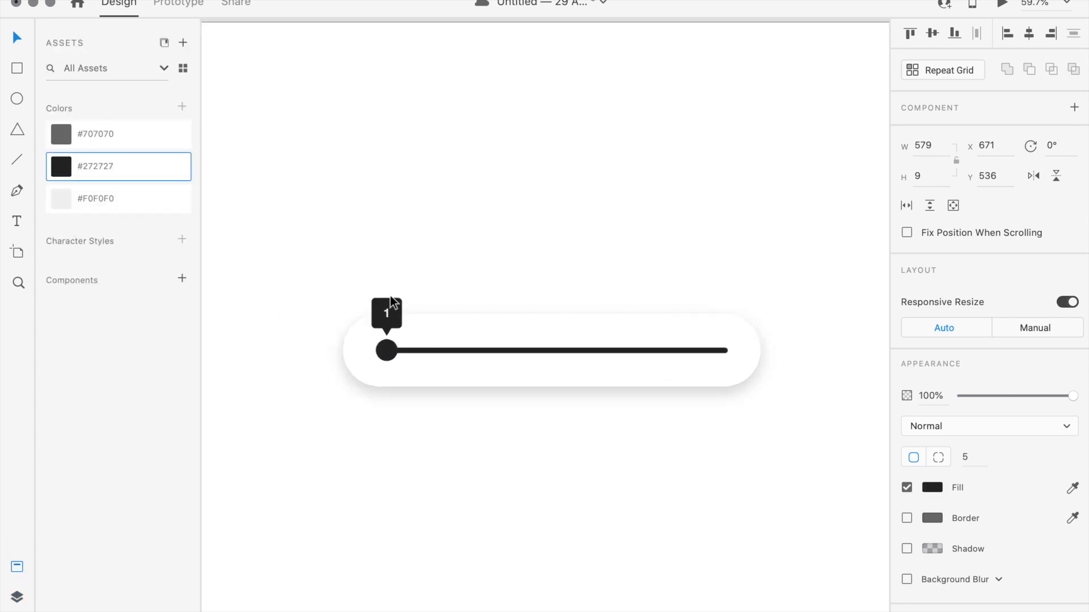
{"action": "scroll", "coordinate": [577, 338], "scroll_direction": "down", "scroll_amount": 2}
{"action": "scroll", "coordinate": [737, 369], "scroll_direction": "up", "scroll_amount": 10}
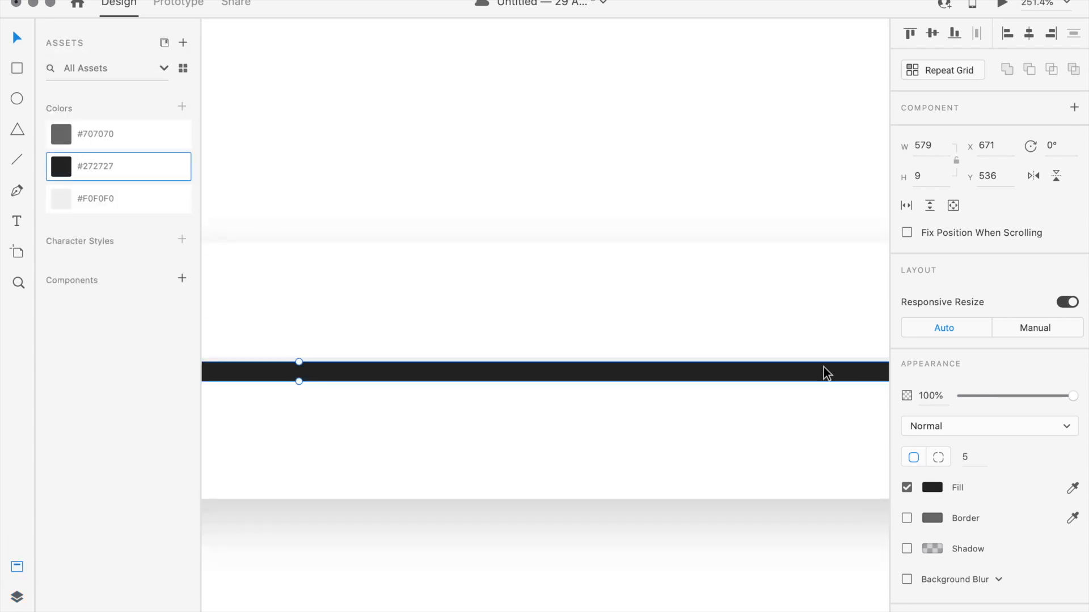
{"action": "key", "text": "Up"}
{"action": "key", "text": "Up"}
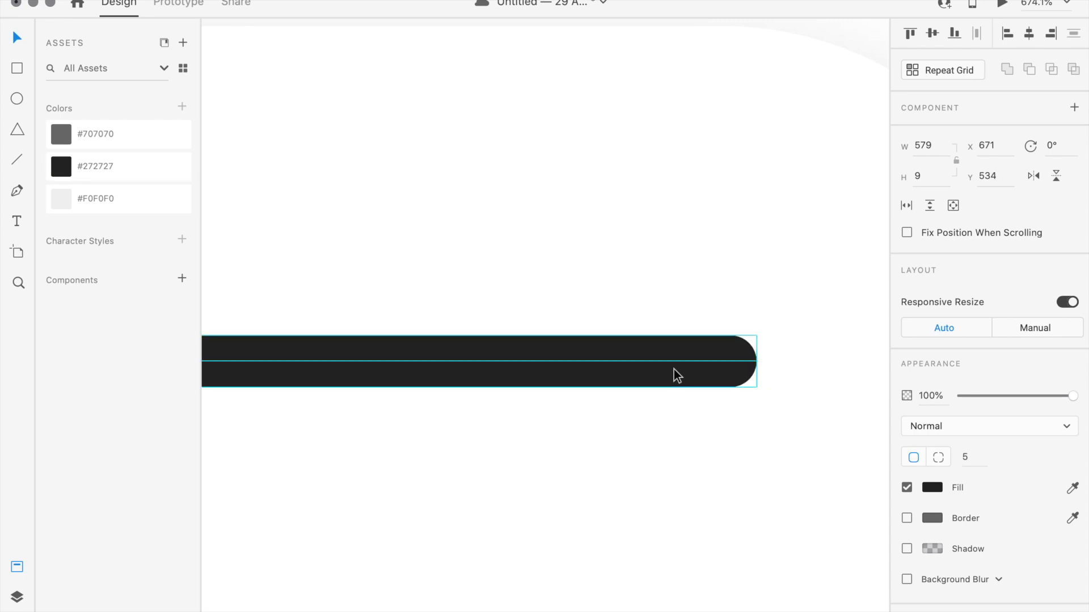
Step: Shorten the dark bar from its right end to a width of 34 so it fits behind the slider circle
{"action": "scroll", "coordinate": [673, 369], "scroll_direction": "down", "scroll_amount": 4}
{"action": "left_click_drag", "start_coordinate": [712, 362], "coordinate": [419, 339]}
{"action": "scroll", "coordinate": [420, 339], "scroll_direction": "down", "scroll_amount": 3}
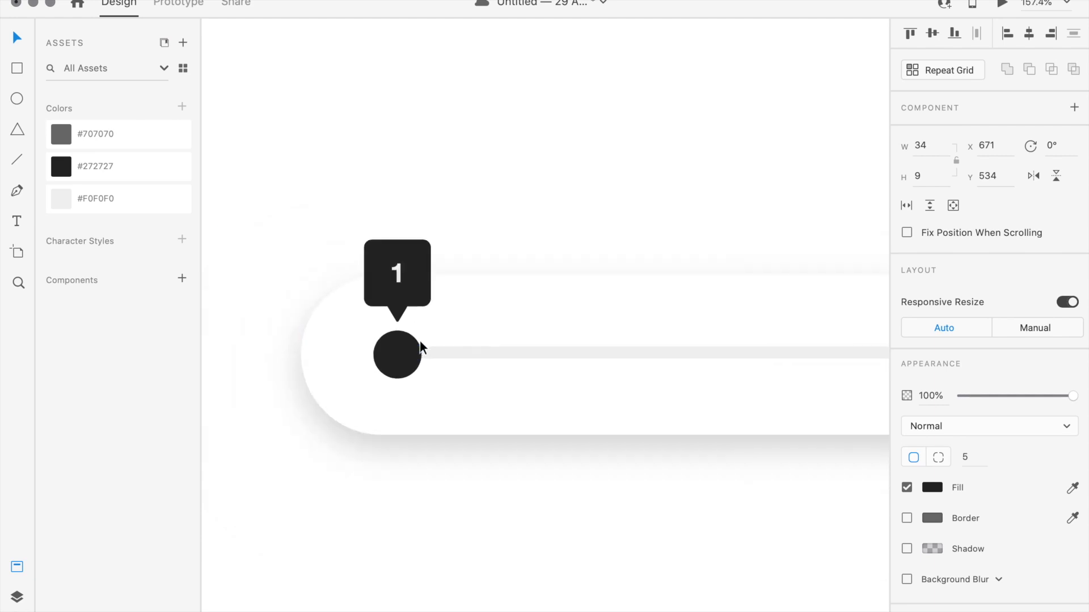
{"action": "left_click", "coordinate": [483, 171]}
Step: Rename the short dark bar's layer, Rectangle 5, as "filled"
{"action": "scroll", "coordinate": [486, 165], "scroll_direction": "down", "scroll_amount": 8}
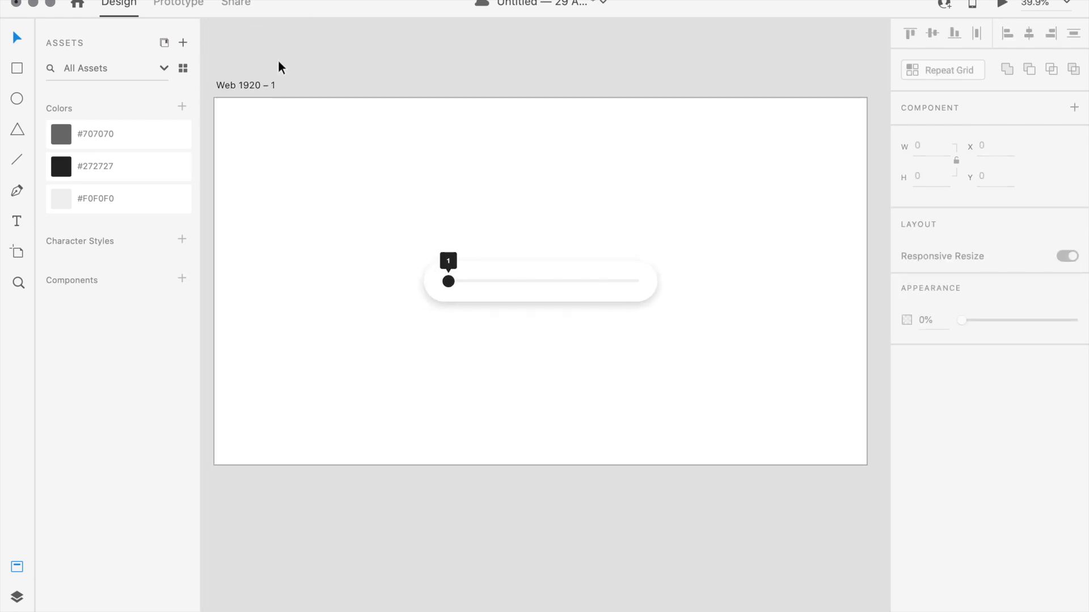
{"action": "left_click", "coordinate": [16, 599]}
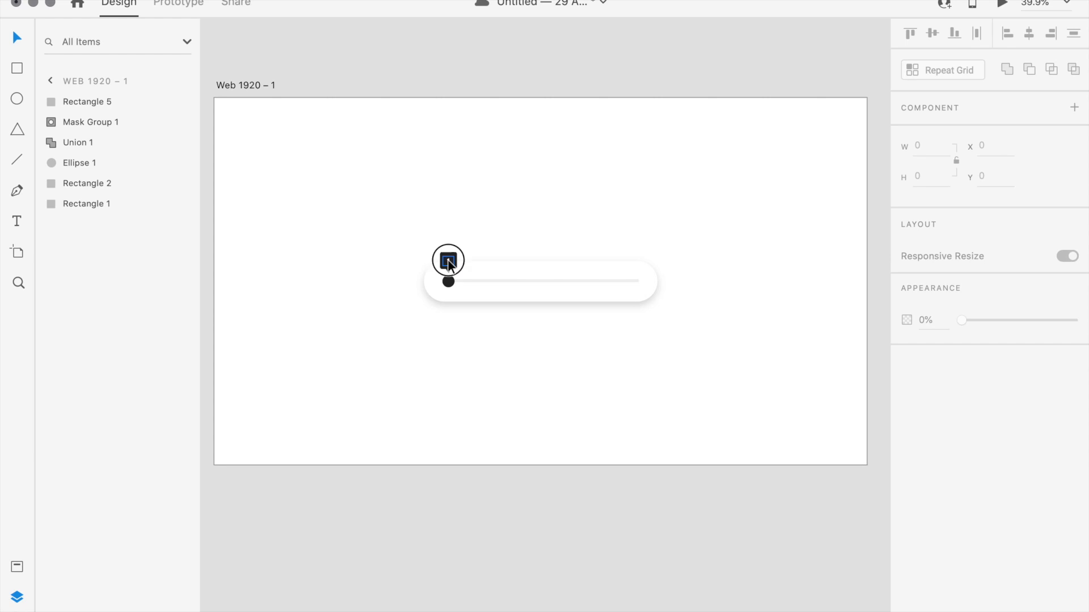
{"action": "left_click", "coordinate": [448, 262]}
{"action": "double_click", "coordinate": [448, 256]}
{"action": "left_click", "coordinate": [448, 283]}
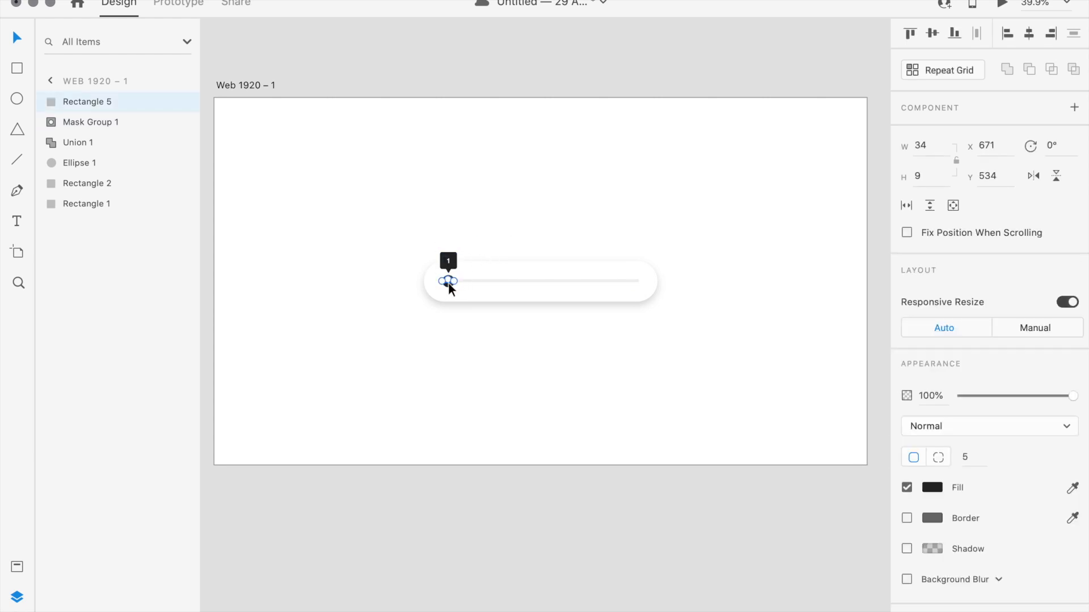
{"action": "double_click", "coordinate": [76, 100]}
{"action": "type", "text": "filled"}
{"action": "key", "text": "Return"}
Step: Rename the light track's layer, Rectangle 2, as "progress_bg"
{"action": "left_click", "coordinate": [479, 281]}
{"action": "double_click", "coordinate": [80, 182]}
{"action": "type", "text": "ba"}
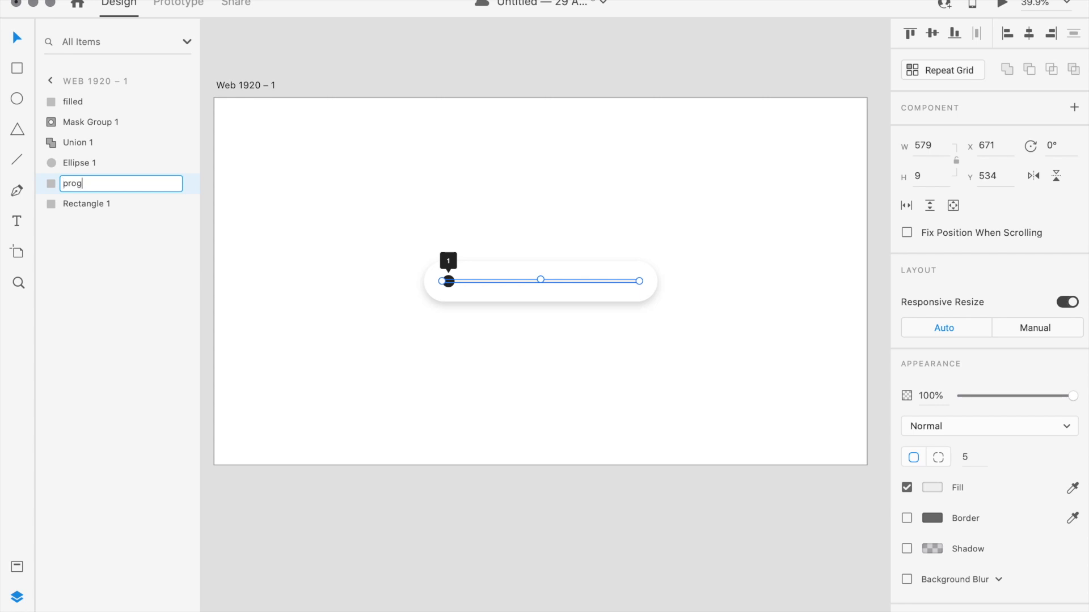
{"action": "type", "text": "ogress_bg"}
{"action": "key", "text": "Return"}
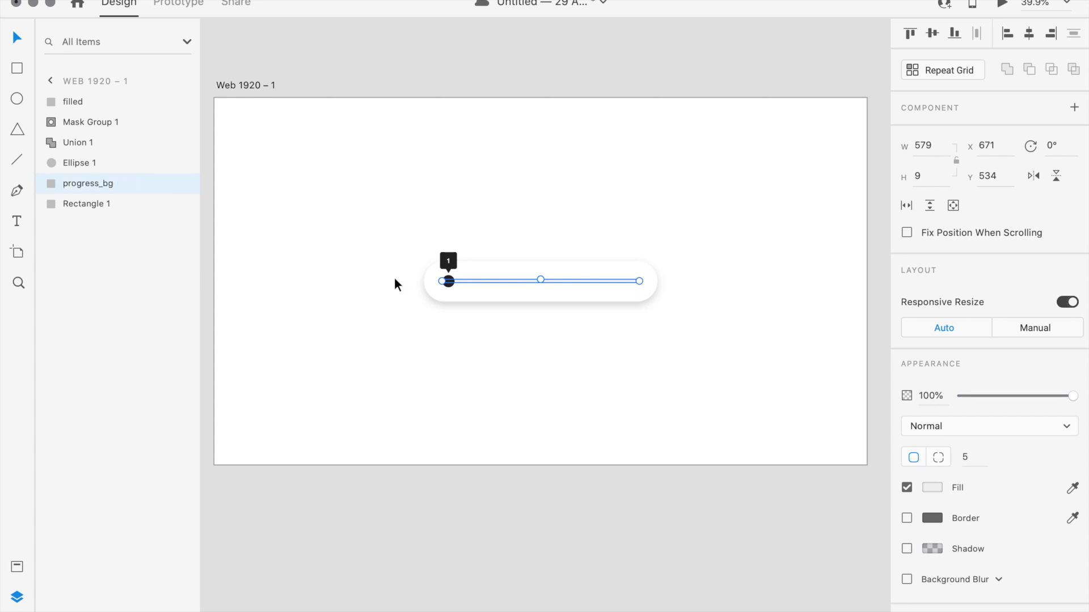
Step: Rename the white rounded container's layer, Rectangle 1, as "progressBar"
{"action": "left_click", "coordinate": [469, 292]}
{"action": "double_click", "coordinate": [83, 203]}
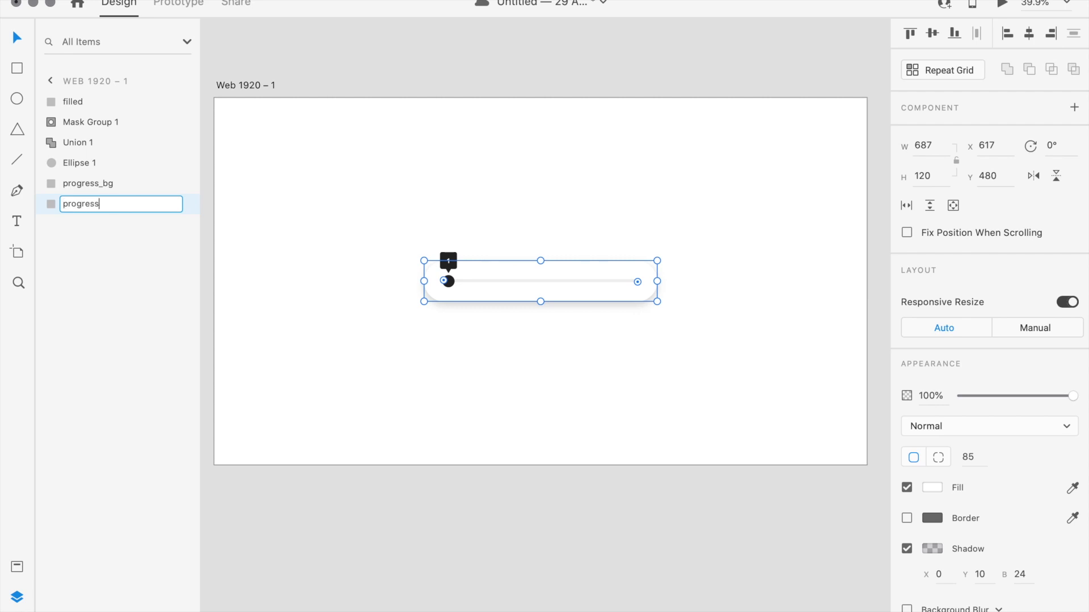
{"action": "type", "text": "progressBar"}
{"action": "key", "text": "Return"}
{"action": "left_click", "coordinate": [287, 225]}
Step: Duplicate the Web 1920 – 1 artboard to get a second slider state
{"action": "scroll", "coordinate": [457, 263], "scroll_direction": "right", "scroll_amount": 2}
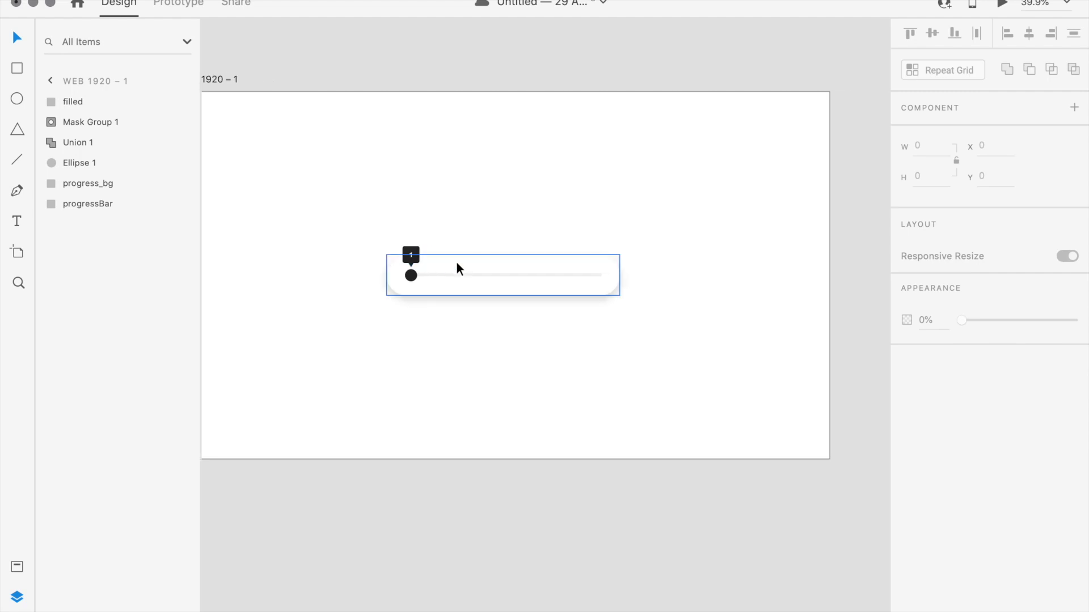
{"action": "left_click", "coordinate": [220, 80]}
{"action": "key", "text": "super+d"}
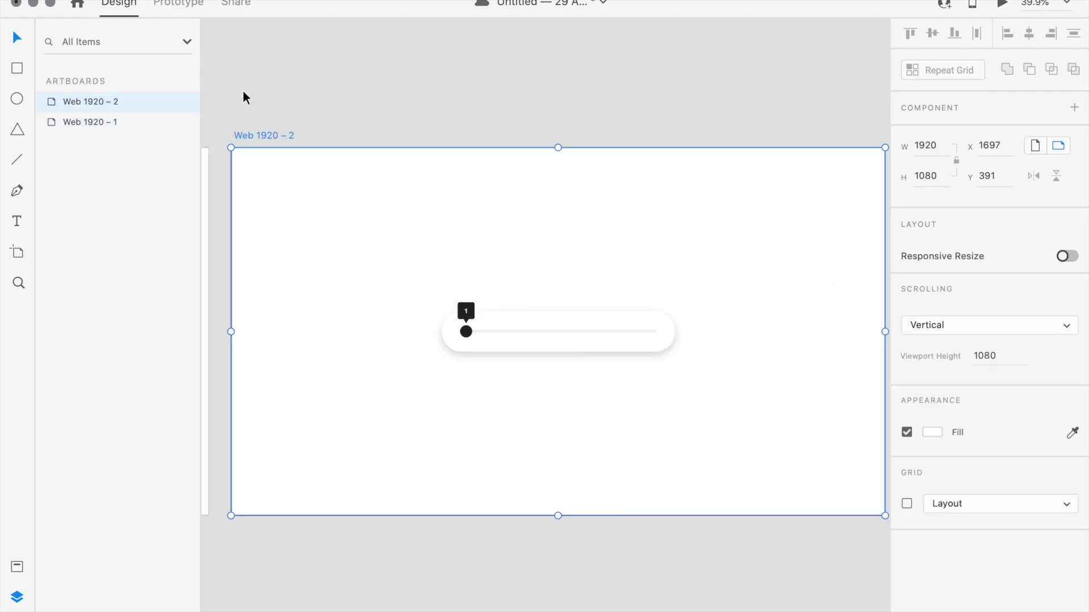
Step: Move the knob circle on the duplicated artboard along the track to its right end, at X 1214, Y 522
{"action": "scroll", "coordinate": [417, 212], "scroll_direction": "right", "scroll_amount": 4}
{"action": "scroll", "coordinate": [387, 287], "scroll_direction": "up", "scroll_amount": 5}
{"action": "scroll", "coordinate": [388, 294], "scroll_direction": "right", "scroll_amount": 2}
{"action": "scroll", "coordinate": [388, 294], "scroll_direction": "down", "scroll_amount": 1}
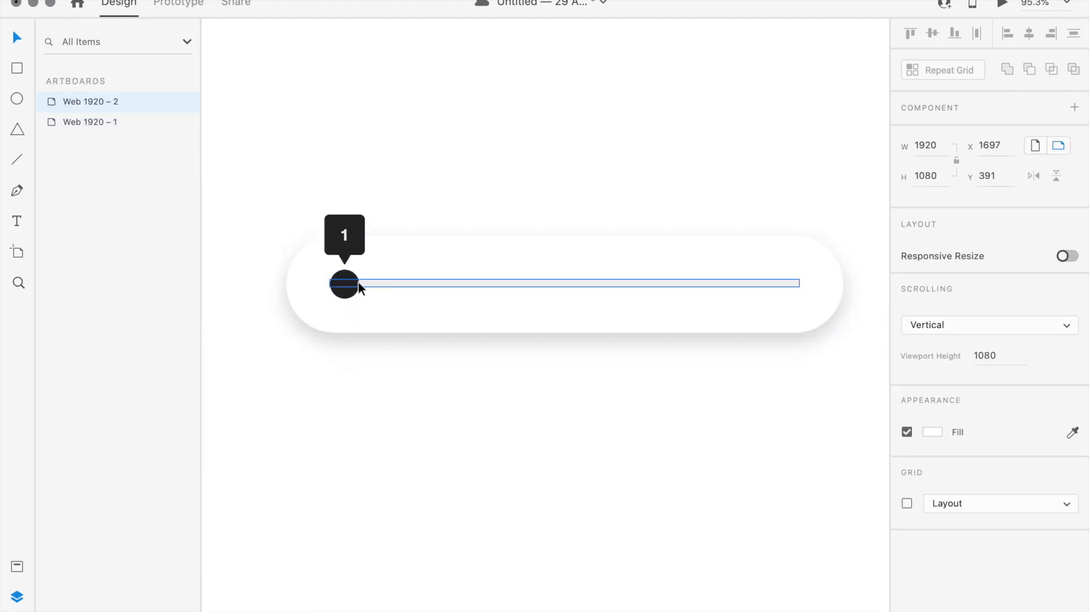
{"action": "left_click", "coordinate": [346, 294]}
{"action": "key", "text": "shift+Right"}
{"action": "key", "text": "shift+Right"}
{"action": "key", "text": "shift+Right"}
{"action": "key", "text": "shift+Right"}
{"action": "key", "text": "shift+Right"}
{"action": "key", "text": "shift+Right"}
{"action": "key", "text": "shift+Right"}
{"action": "key", "text": "shift+Right"}
{"action": "key", "text": "shift+Right"}
{"action": "key", "text": "shift+Right"}
{"action": "key", "text": "shift+Right"}
{"action": "key", "text": "shift+Right"}
{"action": "key", "text": "shift+Right"}
{"action": "key", "text": "shift+Right"}
{"action": "key", "text": "shift+Right"}
{"action": "key", "text": "shift+Right"}
{"action": "key", "text": "shift+Right"}
{"action": "key", "text": "shift+Right"}
{"action": "key", "text": "shift+Right"}
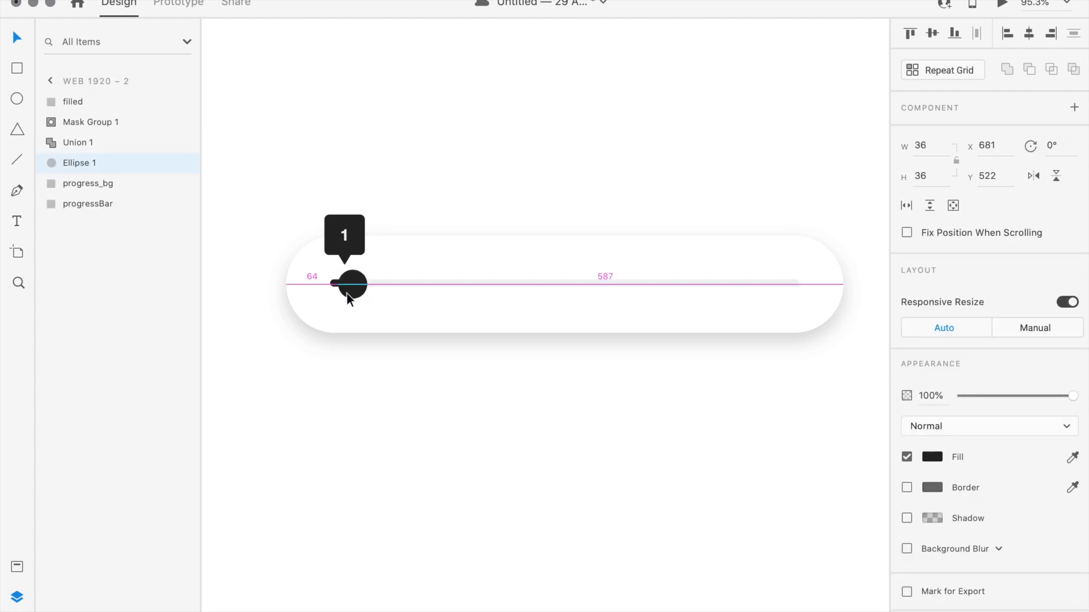
{"action": "key", "text": "shift+Right"}
{"action": "key", "text": "shift+Right"}
{"action": "key", "text": "shift+Right"}
{"action": "key", "text": "shift+Right"}
{"action": "key", "text": "shift+Right"}
{"action": "key", "text": "shift+Right"}
{"action": "key", "text": "shift+Right"}
{"action": "key", "text": "shift+Right"}
{"action": "key", "text": "shift+Right"}
{"action": "key", "text": "shift+Right"}
{"action": "key", "text": "shift+Right"}
{"action": "key", "text": "shift+Right"}
{"action": "key", "text": "shift+Right"}
{"action": "key", "text": "shift+Right"}
{"action": "key", "text": "shift+Right"}
{"action": "key", "text": "shift+Right"}
{"action": "key", "text": "shift+Right"}
{"action": "key", "text": "shift+Right"}
{"action": "key", "text": "shift+Right"}
{"action": "key", "text": "shift+Right"}
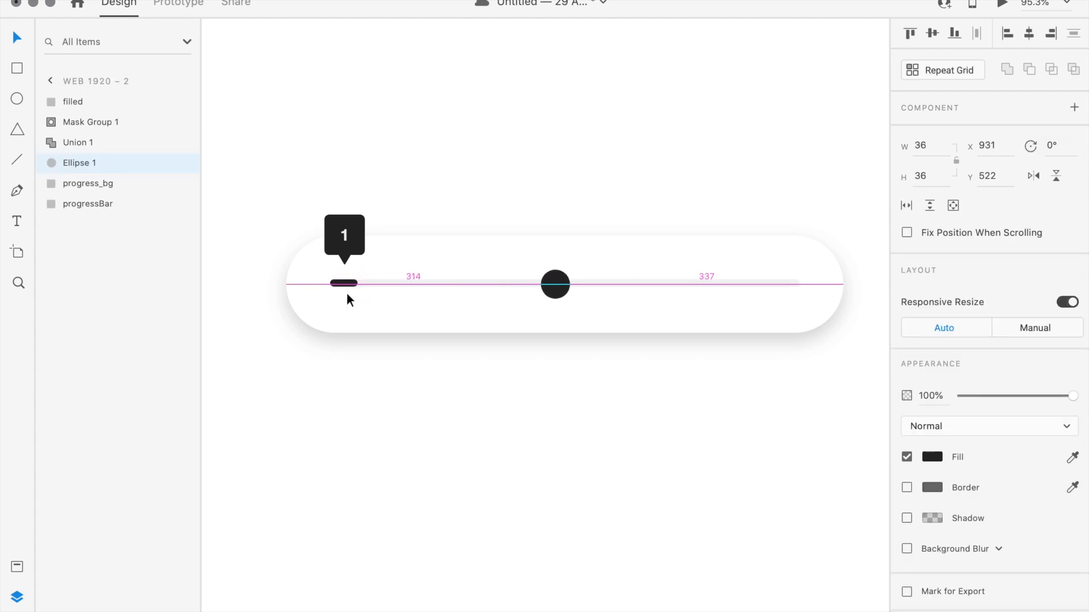
{"action": "key", "text": "shift+Right"}
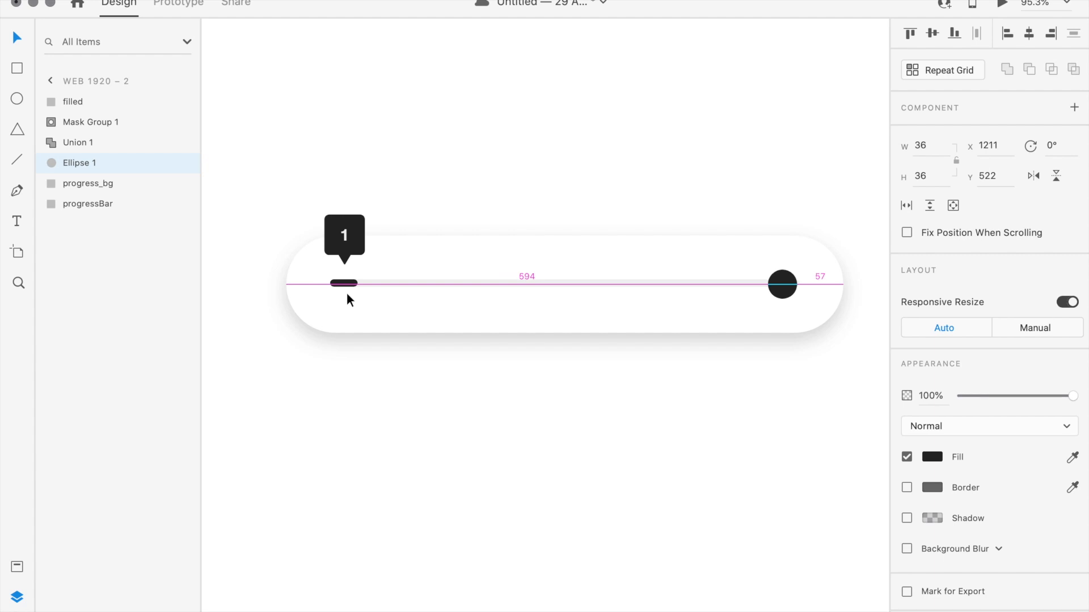
{"action": "scroll", "coordinate": [676, 304], "scroll_direction": "up", "scroll_amount": 5}
{"action": "left_click_drag", "start_coordinate": [578, 287], "coordinate": [588, 287]}
Step: Stretch the dark "filled" bar on the second artboard to a width of 579 so it covers the whole track
{"action": "scroll", "coordinate": [584, 287], "scroll_direction": "down", "scroll_amount": 5}
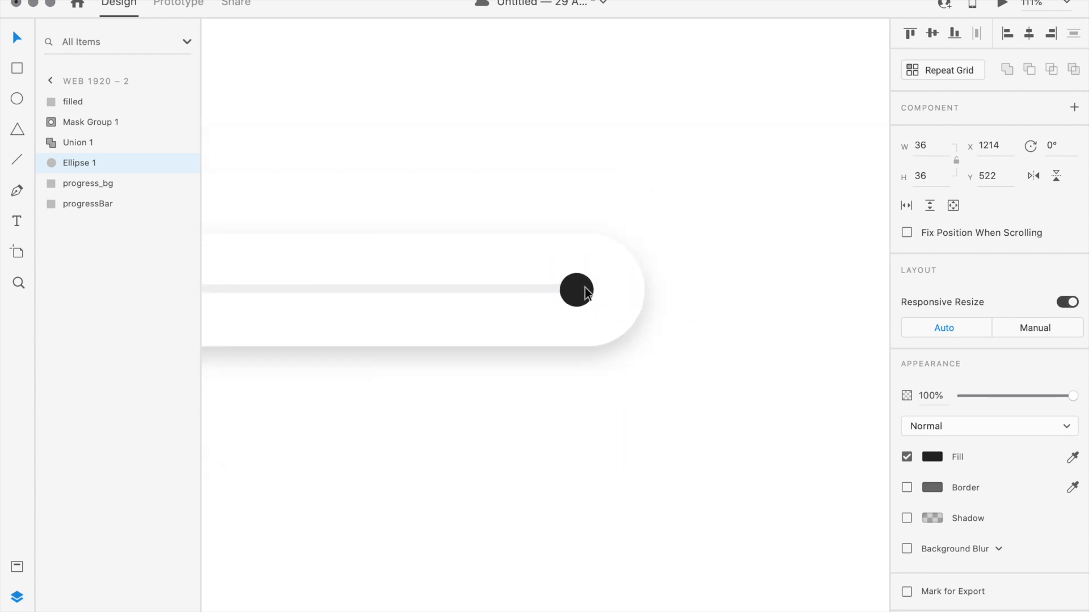
{"action": "left_click", "coordinate": [420, 278]}
{"action": "left_click_drag", "start_coordinate": [428, 278], "coordinate": [824, 281]}
{"action": "scroll", "coordinate": [770, 278], "scroll_direction": "up", "scroll_amount": 5}
{"action": "scroll", "coordinate": [824, 280], "scroll_direction": "down", "scroll_amount": 5}
{"action": "scroll", "coordinate": [822, 281], "scroll_direction": "right", "scroll_amount": 1}
{"action": "scroll", "coordinate": [822, 280], "scroll_direction": "up", "scroll_amount": 1}
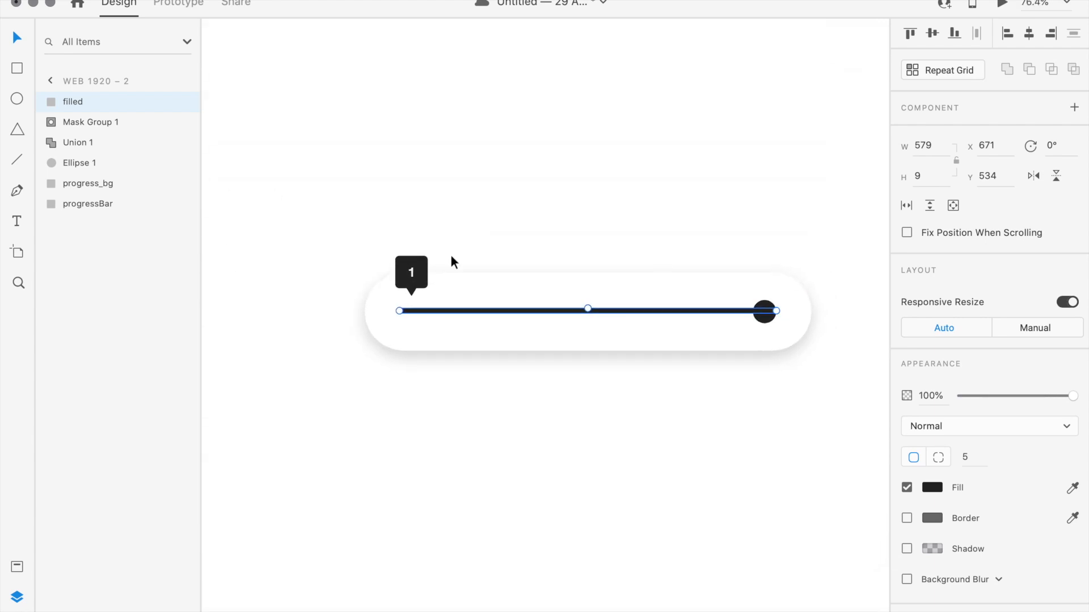
{"action": "left_click", "coordinate": [423, 277]}
{"action": "left_click_drag", "start_coordinate": [423, 277], "coordinate": [437, 274]}
{"action": "key", "text": "super+z"}
{"action": "left_click", "coordinate": [414, 246]}
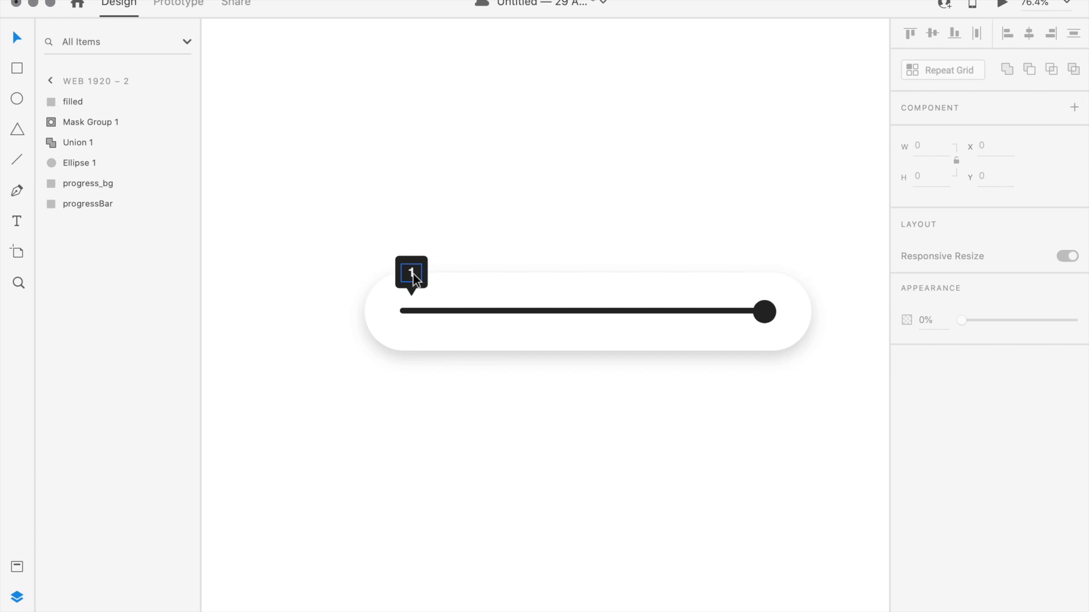
Step: Move the second artboard's number mask group and bubble shape together above the knob, placing the bubble at X 1207, Y 449
{"action": "double_click", "coordinate": [414, 268]}
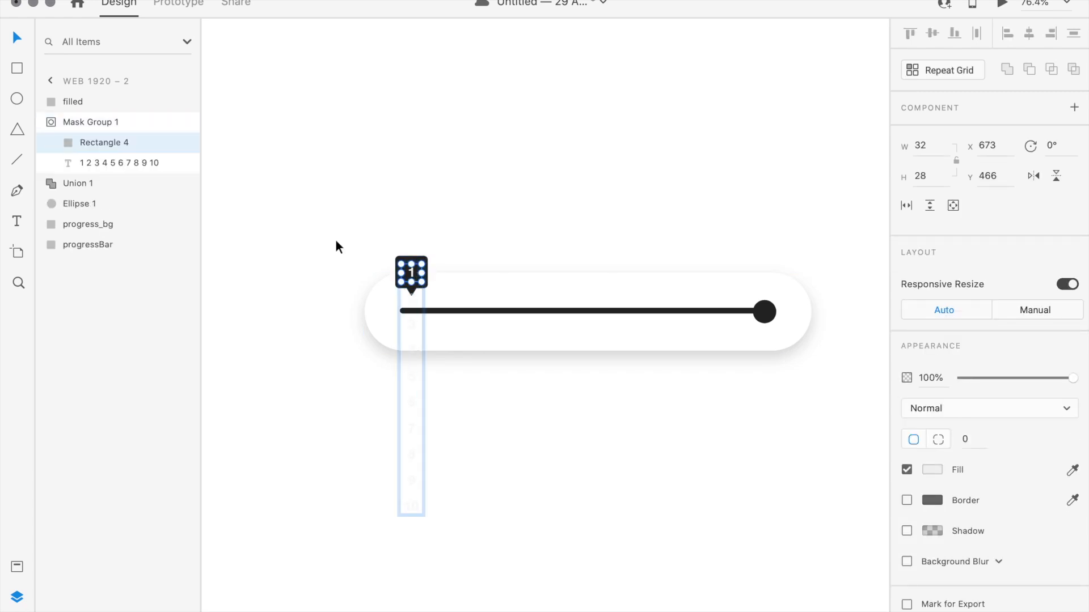
{"action": "left_click", "coordinate": [94, 121]}
{"action": "left_click", "coordinate": [86, 180]}
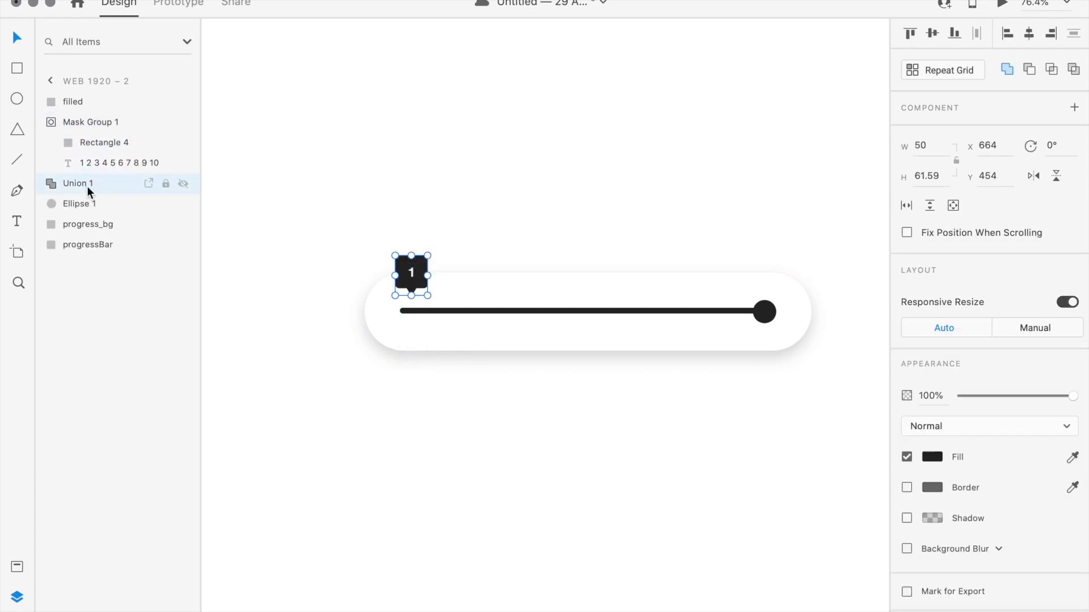
{"action": "left_click", "coordinate": [70, 121], "text": "shift"}
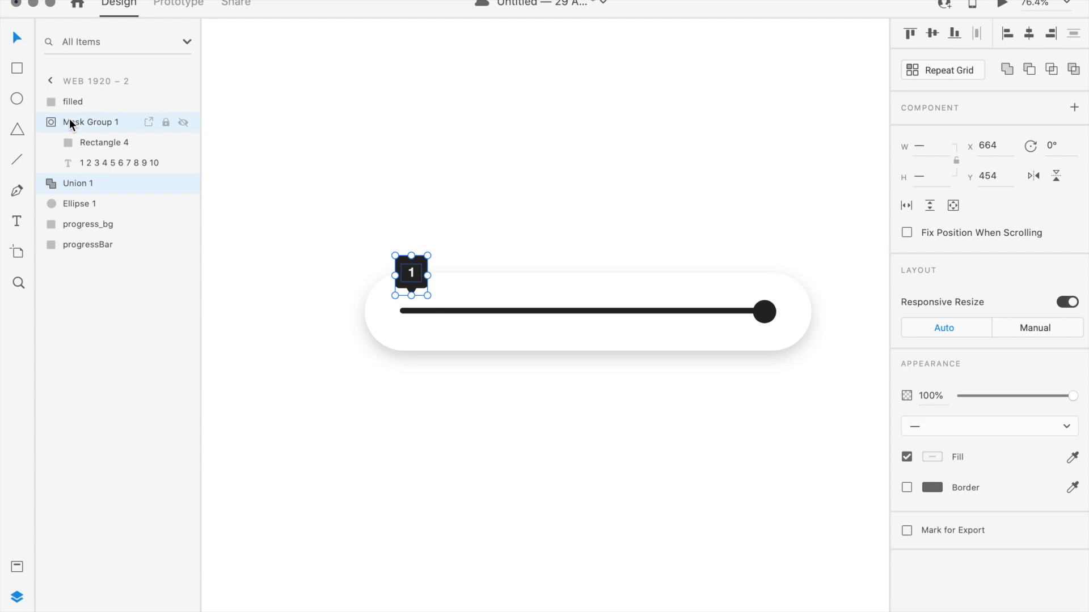
{"action": "left_click_drag", "start_coordinate": [417, 277], "coordinate": [772, 278]}
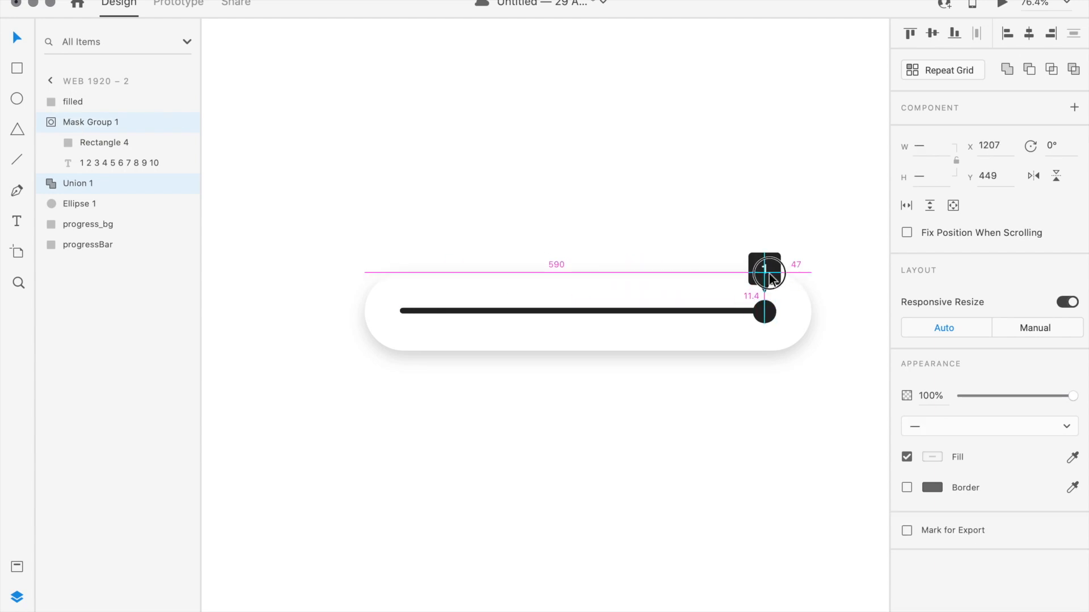
Step: Compare the placement of the number bubble and its masked number on the two artboards
{"action": "scroll", "coordinate": [769, 274], "scroll_direction": "down", "scroll_amount": 10}
{"action": "scroll", "coordinate": [329, 275], "scroll_direction": "up", "scroll_amount": 10}
{"action": "left_click", "coordinate": [261, 271]}
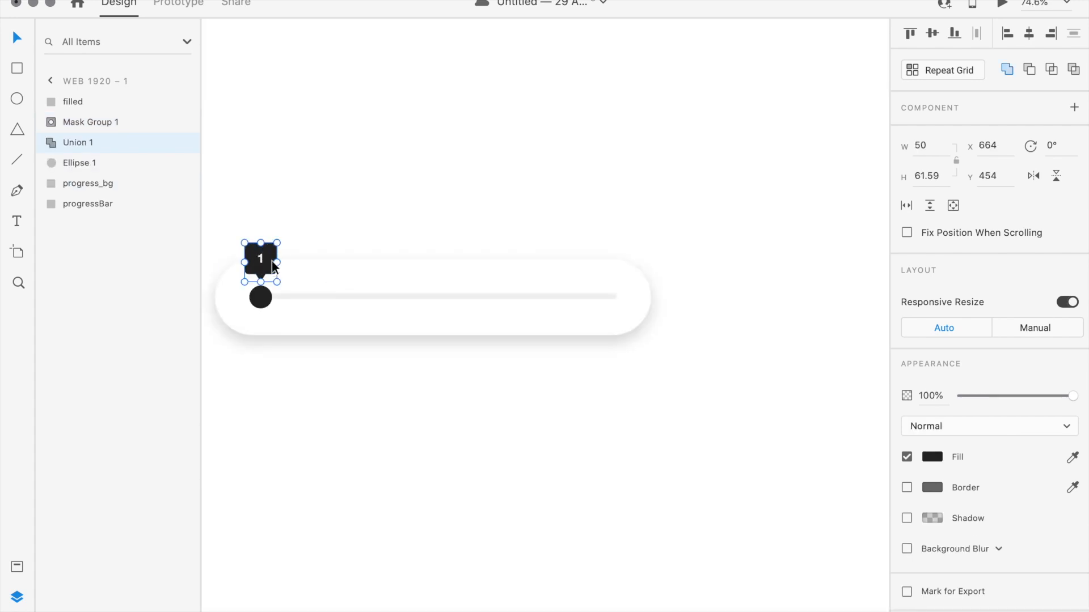
{"action": "scroll", "coordinate": [271, 261], "scroll_direction": "up", "scroll_amount": 5}
{"action": "left_click", "coordinate": [315, 278]}
{"action": "left_click", "coordinate": [251, 311]}
{"action": "scroll", "coordinate": [267, 261], "scroll_direction": "down", "scroll_amount": 10}
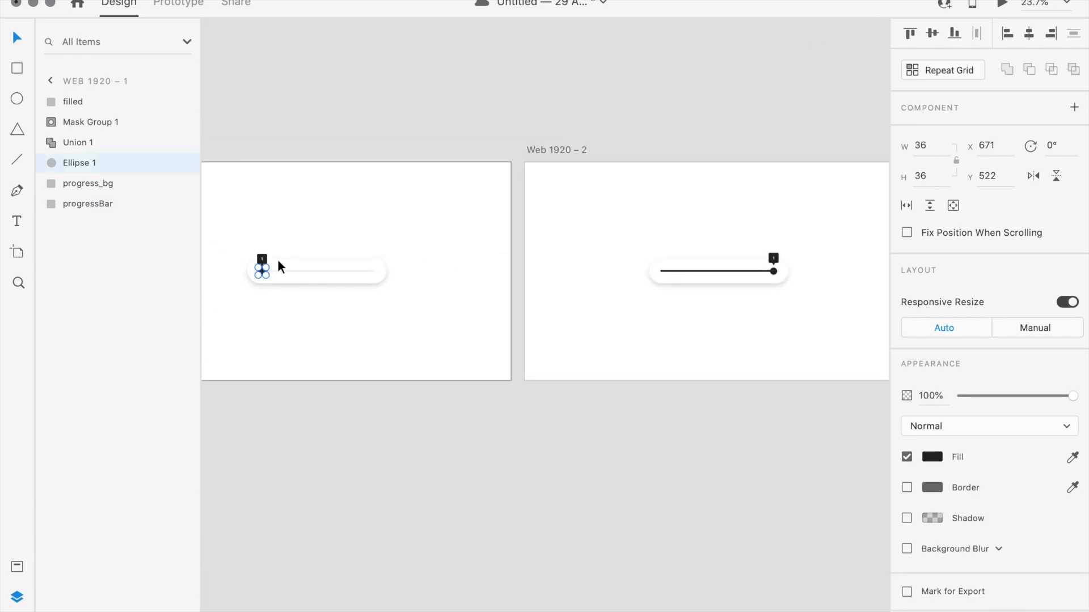
{"action": "left_click", "coordinate": [263, 260]}
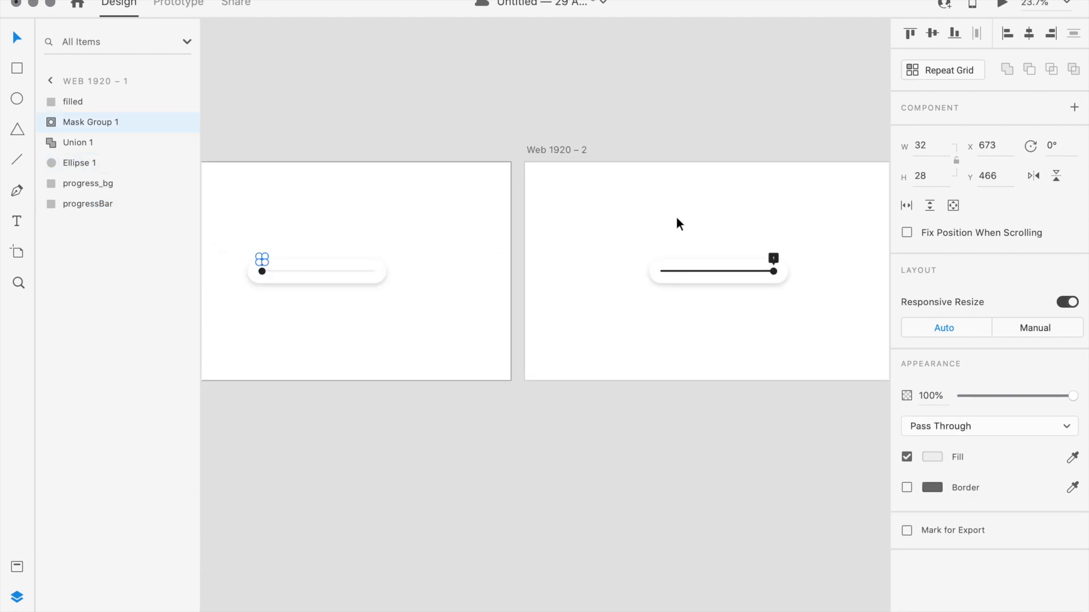
{"action": "left_click", "coordinate": [776, 257]}
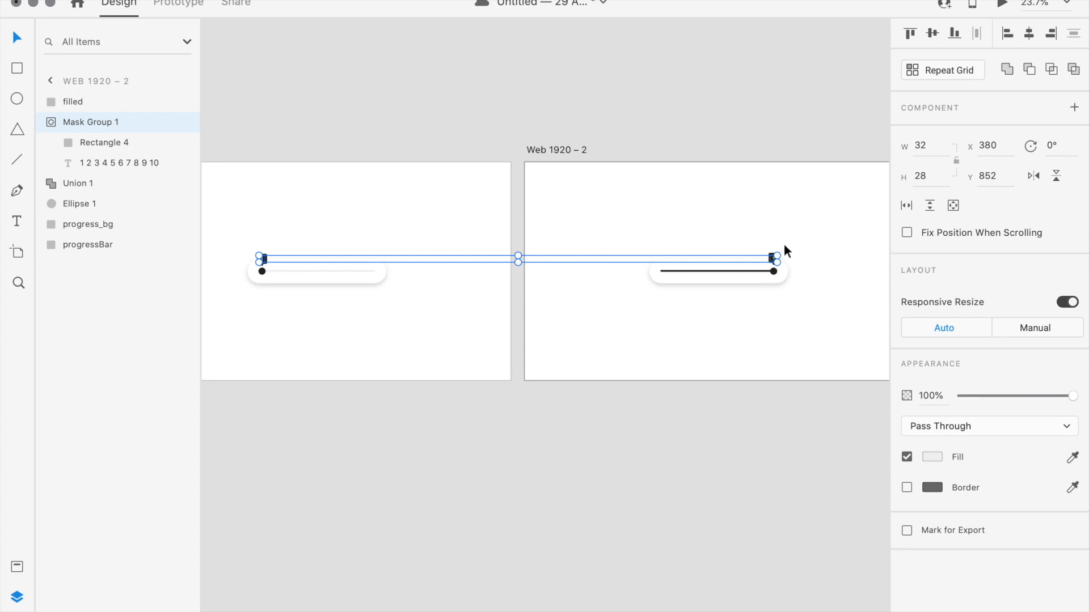
{"action": "scroll", "coordinate": [785, 245], "scroll_direction": "up", "scroll_amount": 10}
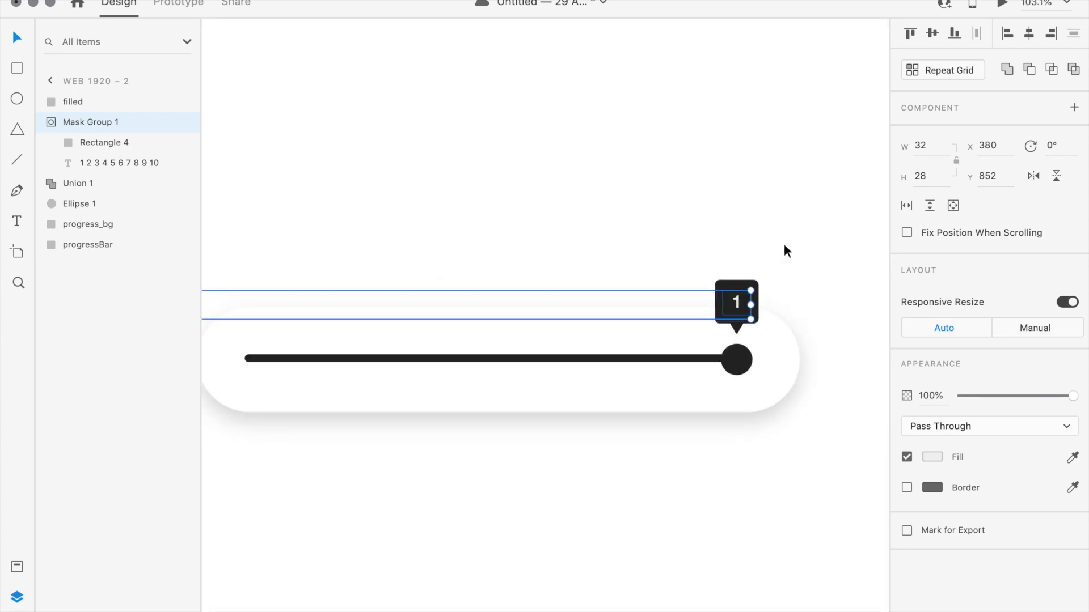
{"action": "scroll", "coordinate": [784, 245], "scroll_direction": "down", "scroll_amount": 10}
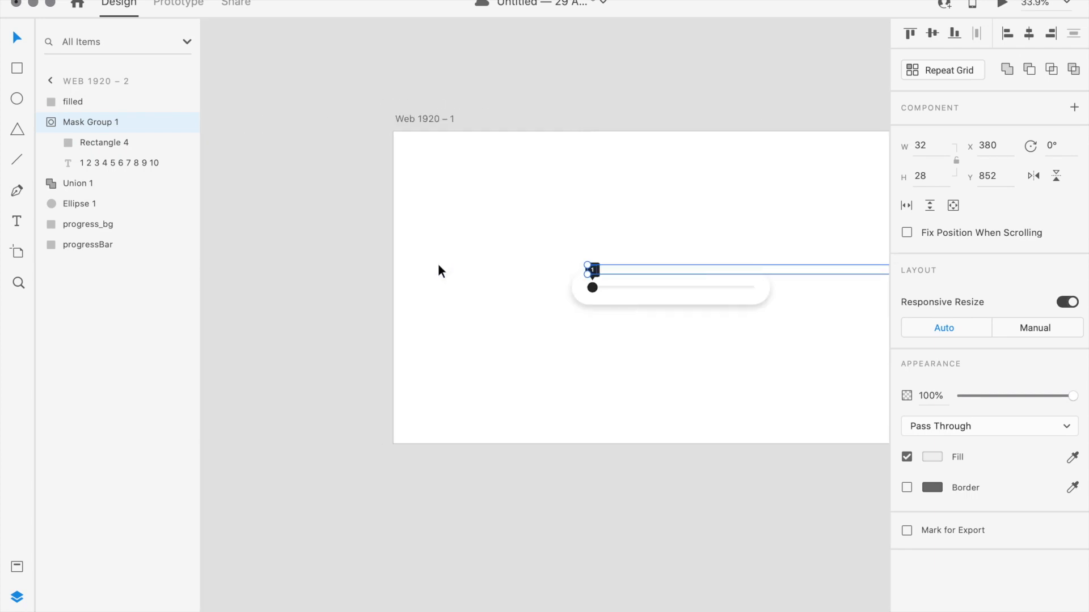
{"action": "scroll", "coordinate": [605, 261], "scroll_direction": "up", "scroll_amount": 10}
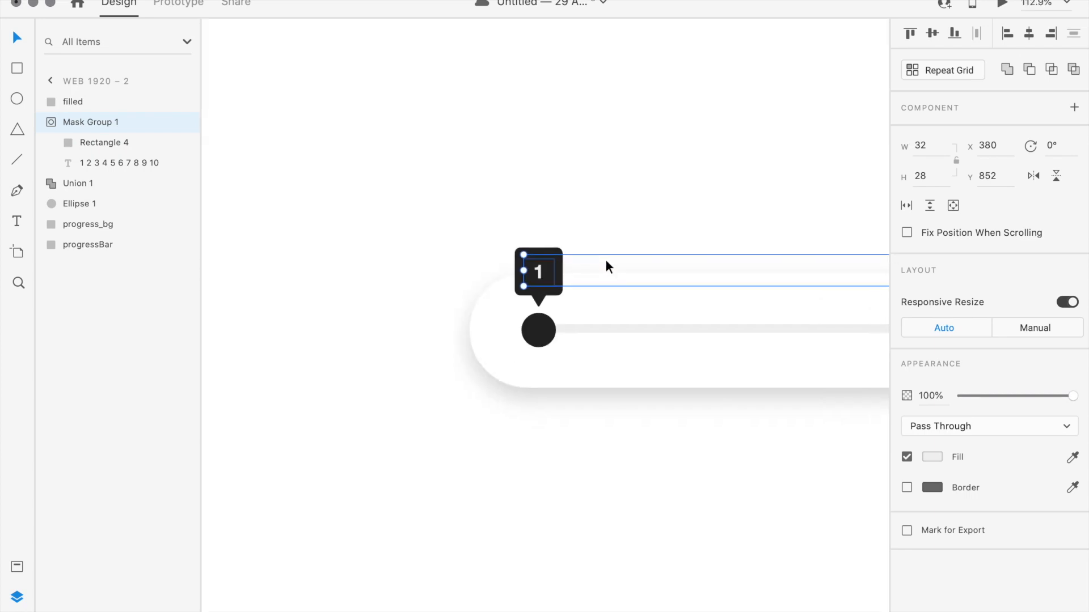
Step: Align the dark bubble shapes of both artboards with each other at the same height
{"action": "left_click", "coordinate": [548, 278]}
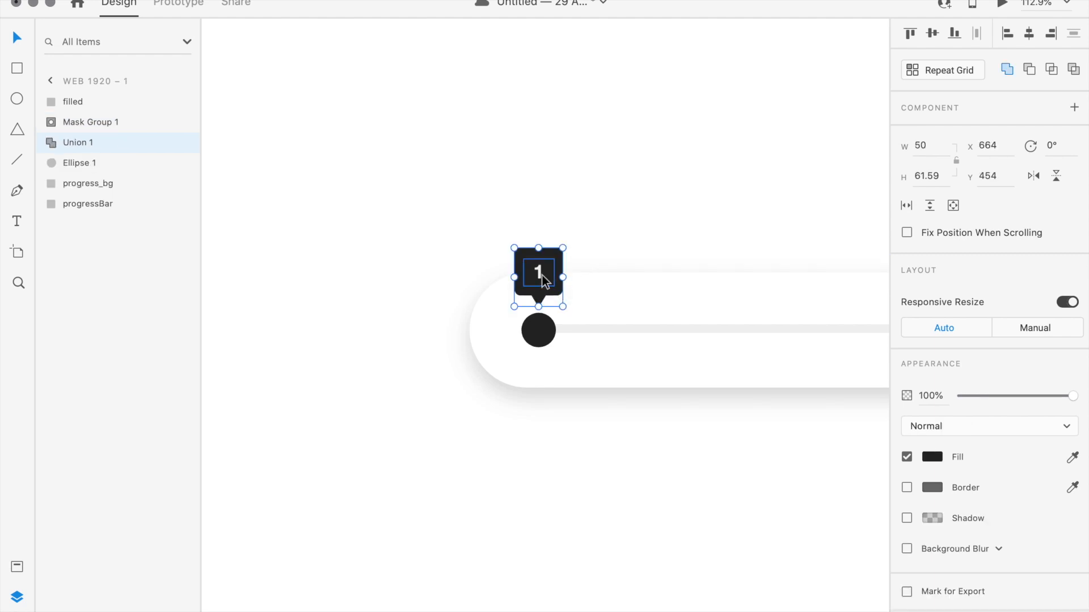
{"action": "scroll", "coordinate": [542, 274], "scroll_direction": "down", "scroll_amount": 10}
{"action": "scroll", "coordinate": [542, 274], "scroll_direction": "right", "scroll_amount": 15}
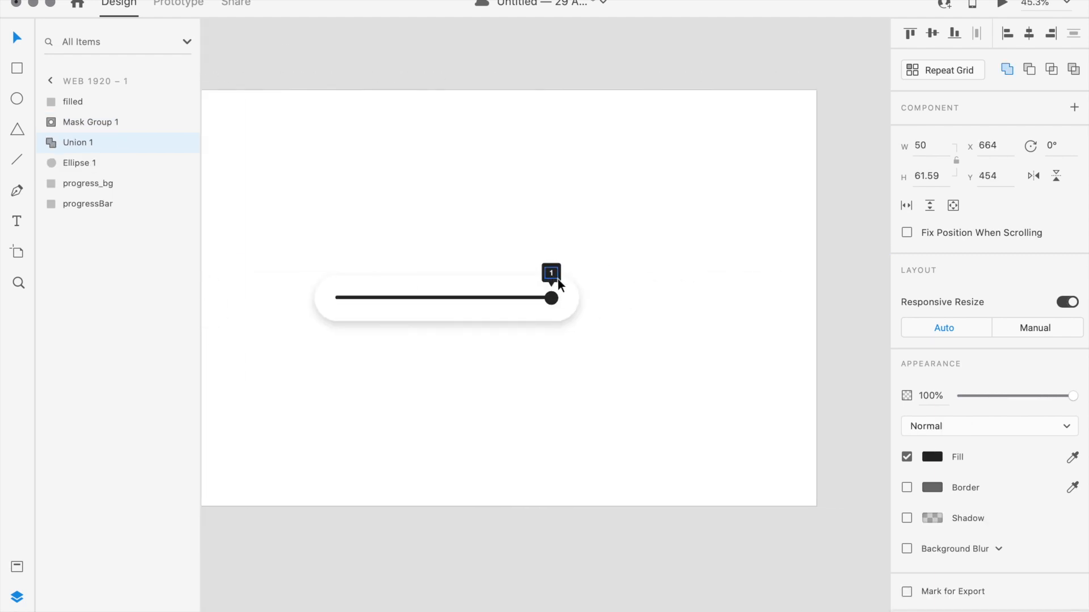
{"action": "left_click", "coordinate": [559, 280]}
{"action": "left_click", "coordinate": [955, 34]}
Step: Reposition the masked number inside the second artboard's bubble to X 1216, Y 463
{"action": "scroll", "coordinate": [557, 276], "scroll_direction": "up", "scroll_amount": 5}
{"action": "scroll", "coordinate": [557, 276], "scroll_direction": "up", "scroll_amount": 5}
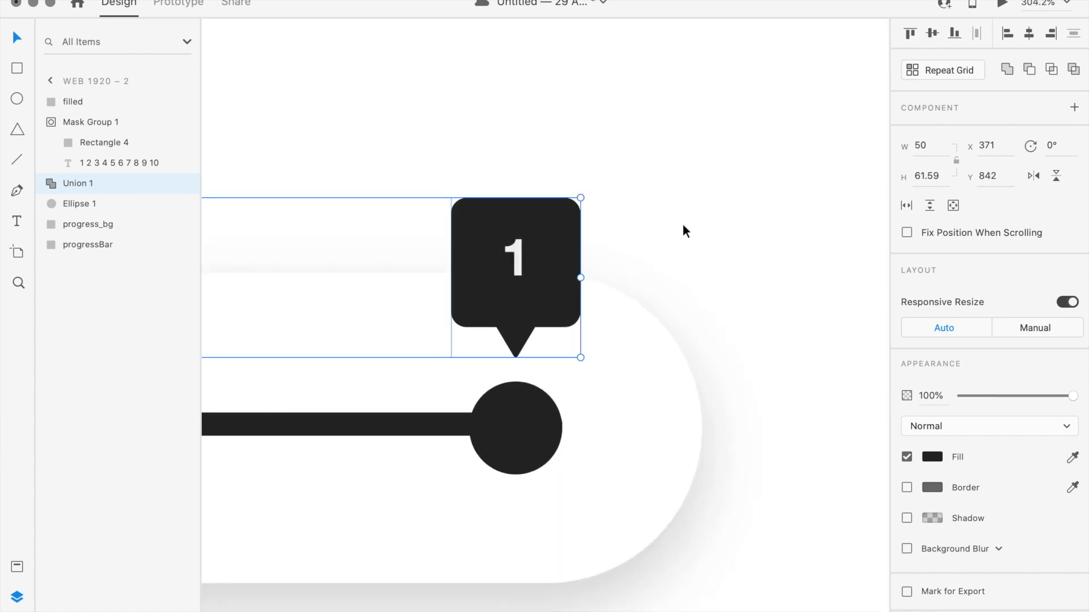
{"action": "left_click", "coordinate": [516, 262]}
{"action": "left_click_drag", "start_coordinate": [517, 262], "coordinate": [515, 261]}
{"action": "left_click", "coordinate": [643, 235]}
Step: Shift the number column inside the second artboard's mask up to X 1221, Y 104 so the bubble shows 10
{"action": "key", "text": "super+0"}
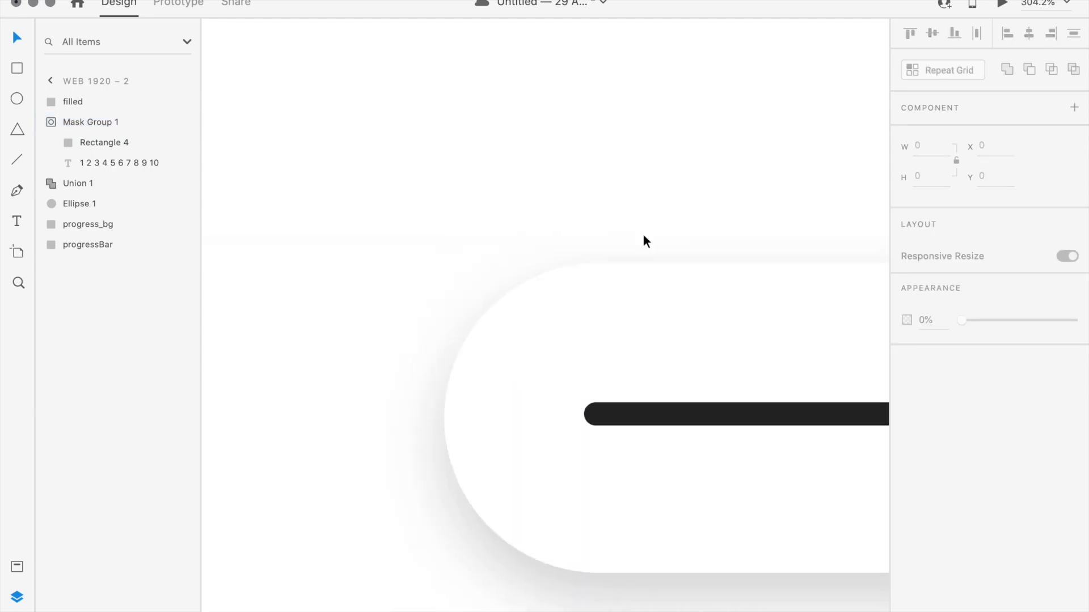
{"action": "scroll", "coordinate": [397, 263], "scroll_direction": "up", "scroll_amount": 5}
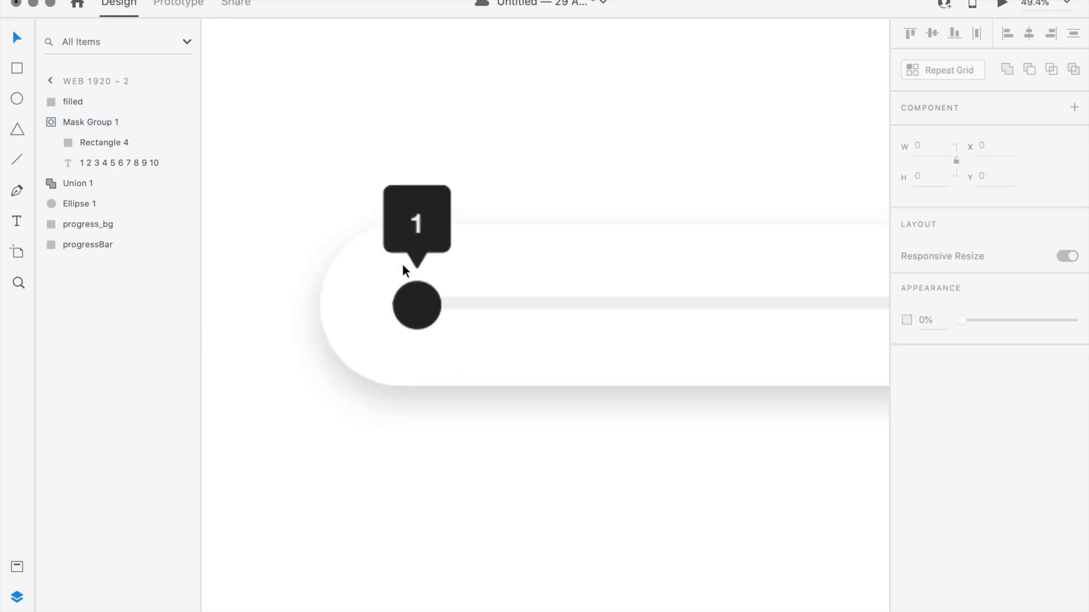
{"action": "scroll", "coordinate": [430, 219], "scroll_direction": "down", "scroll_amount": 5}
{"action": "scroll", "coordinate": [429, 219], "scroll_direction": "right", "scroll_amount": 10}
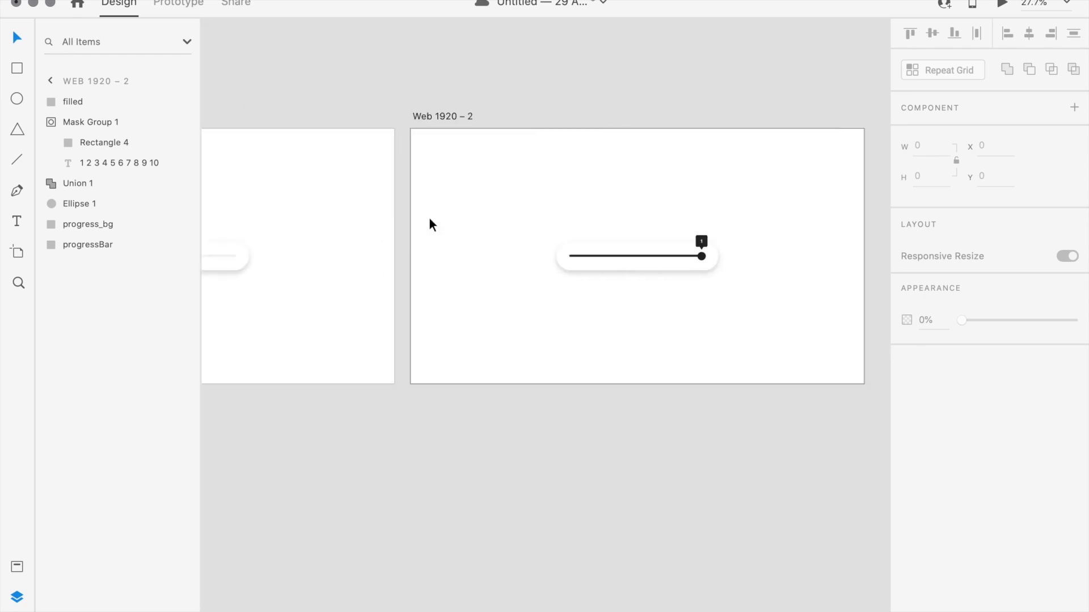
{"action": "scroll", "coordinate": [563, 256], "scroll_direction": "up", "scroll_amount": 5}
{"action": "left_click", "coordinate": [538, 286]}
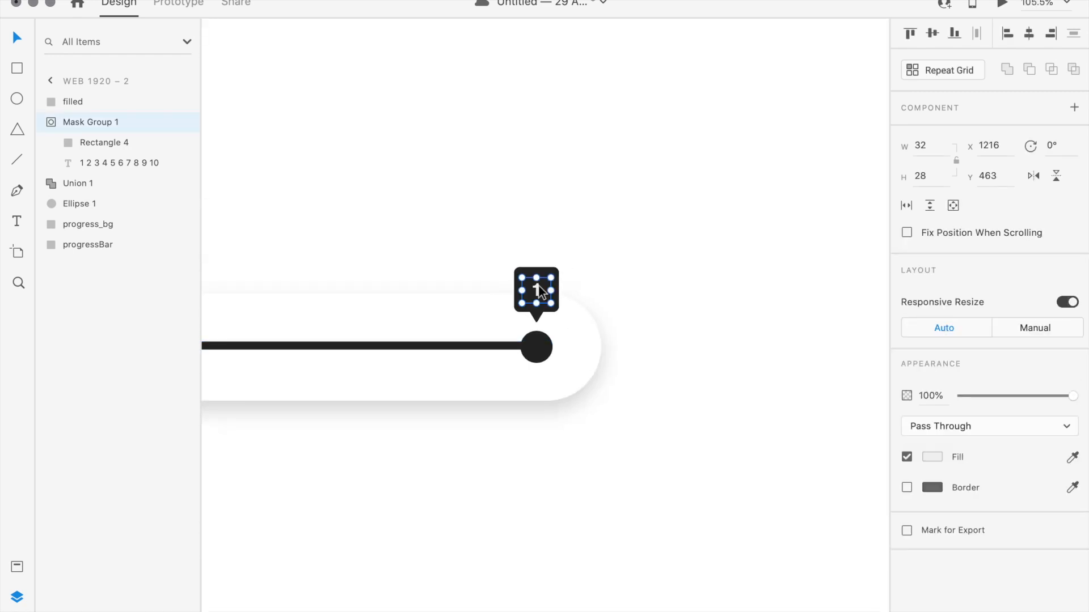
{"action": "double_click", "coordinate": [539, 285]}
{"action": "left_click_drag", "start_coordinate": [539, 286], "coordinate": [539, 162]}
{"action": "key", "text": "super+z"}
{"action": "left_click_drag", "start_coordinate": [543, 287], "coordinate": [535, 186]}
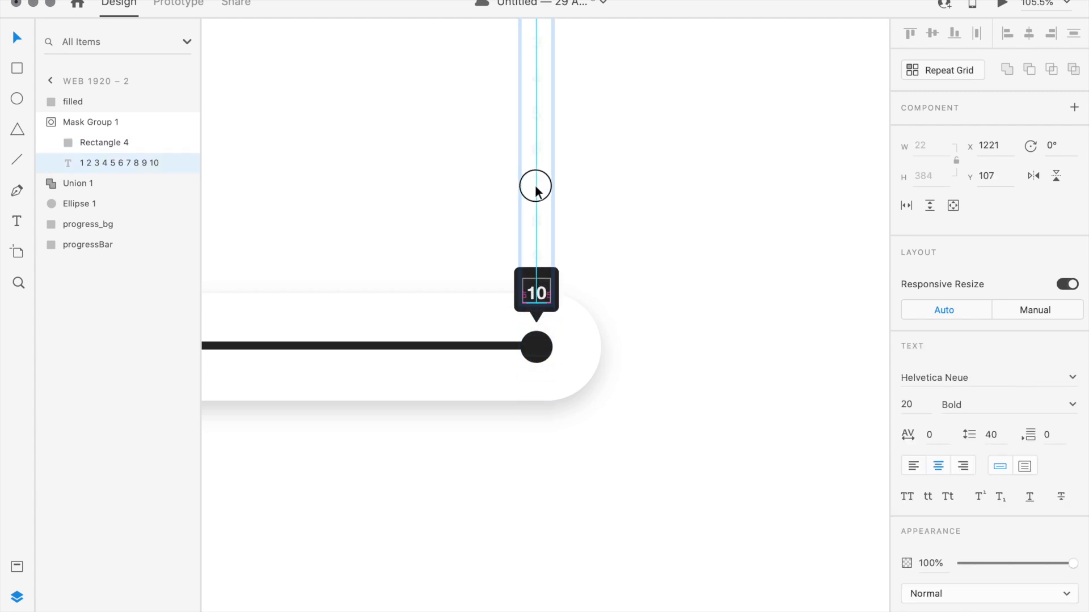
{"action": "scroll", "coordinate": [544, 252], "scroll_direction": "up", "scroll_amount": 5}
{"action": "left_click_drag", "start_coordinate": [527, 389], "coordinate": [528, 379]}
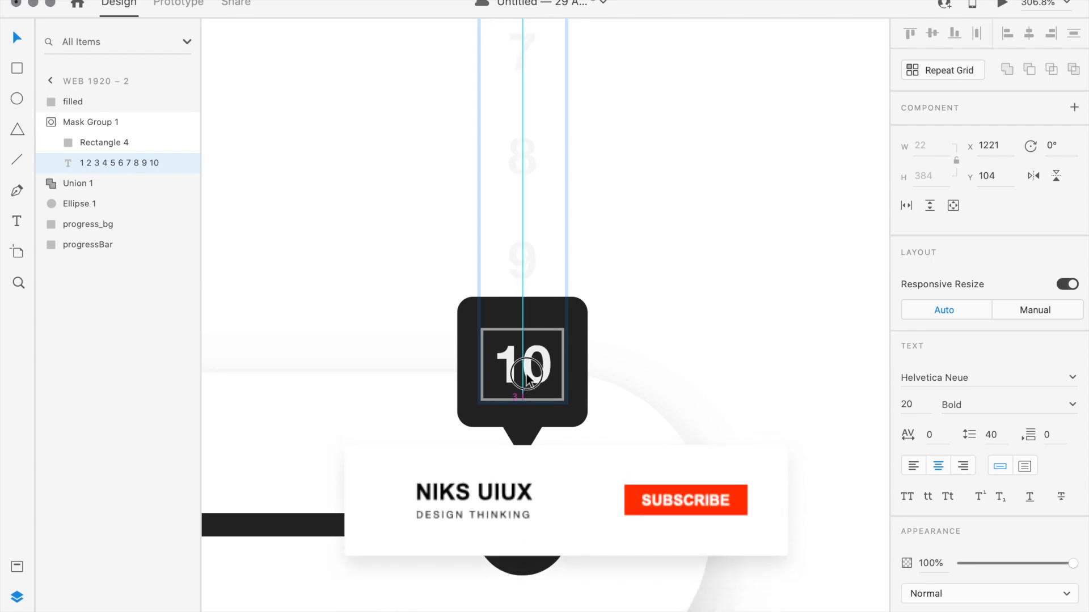
{"action": "left_click", "coordinate": [729, 362]}
Step: Select the Web 1920 – 1 artboard and switch to Prototype mode
{"action": "scroll", "coordinate": [730, 362], "scroll_direction": "down", "scroll_amount": 10}
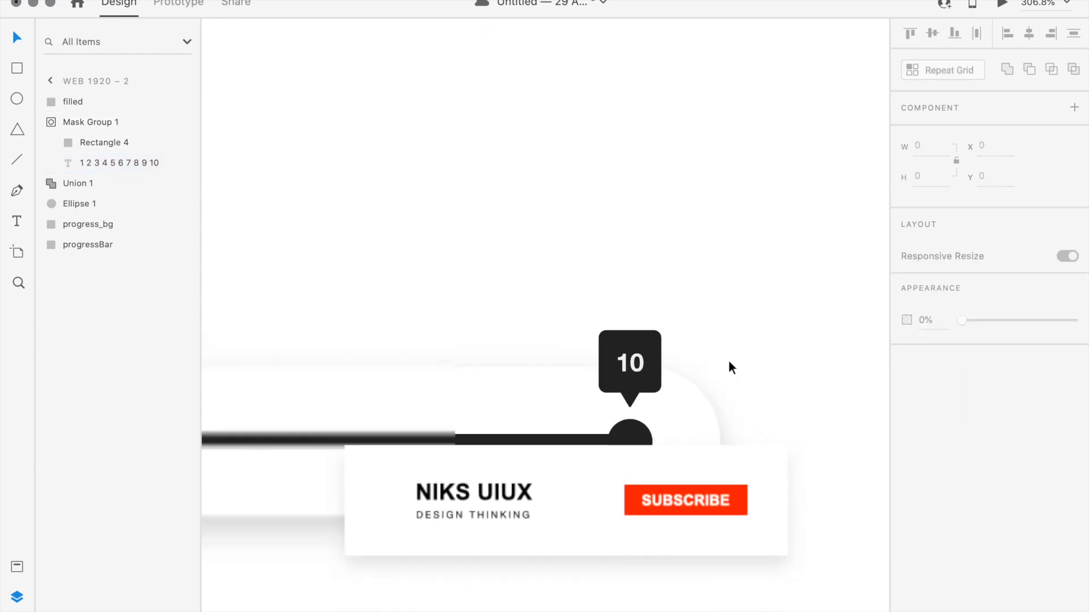
{"action": "scroll", "coordinate": [729, 361], "scroll_direction": "down", "scroll_amount": 8}
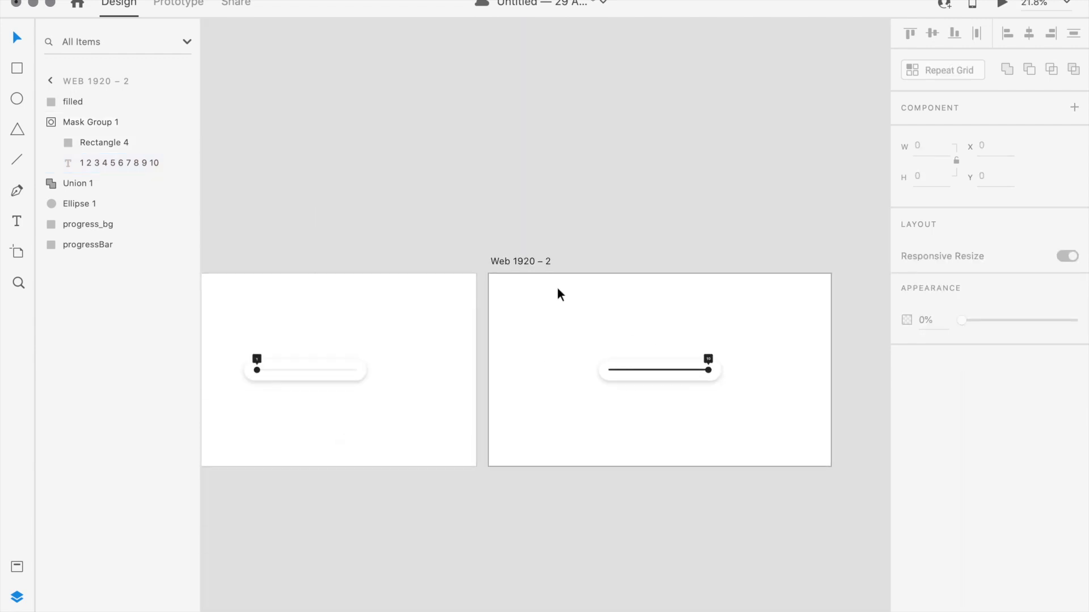
{"action": "left_click", "coordinate": [301, 258]}
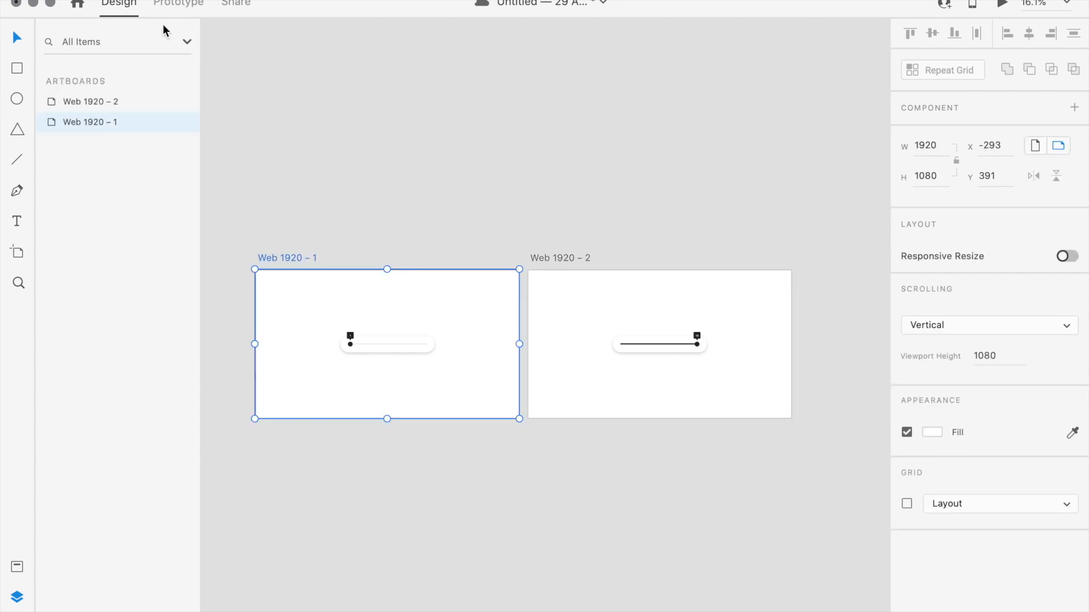
{"action": "left_click", "coordinate": [178, 4]}
Step: Try linking the whole Web 1920 – 1 artboard to Web 1920 – 2 with Auto-Animate, a 0.5 s duration and a Drag trigger
{"action": "left_click_drag", "start_coordinate": [523, 331], "coordinate": [641, 348]}
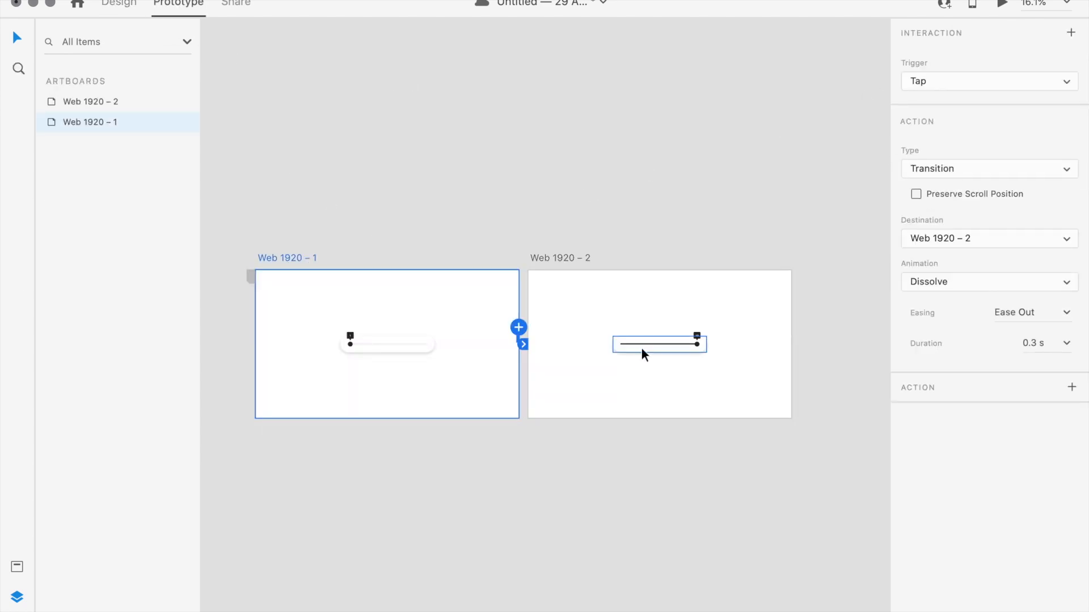
{"action": "left_click", "coordinate": [958, 166]}
{"action": "left_click", "coordinate": [941, 180]}
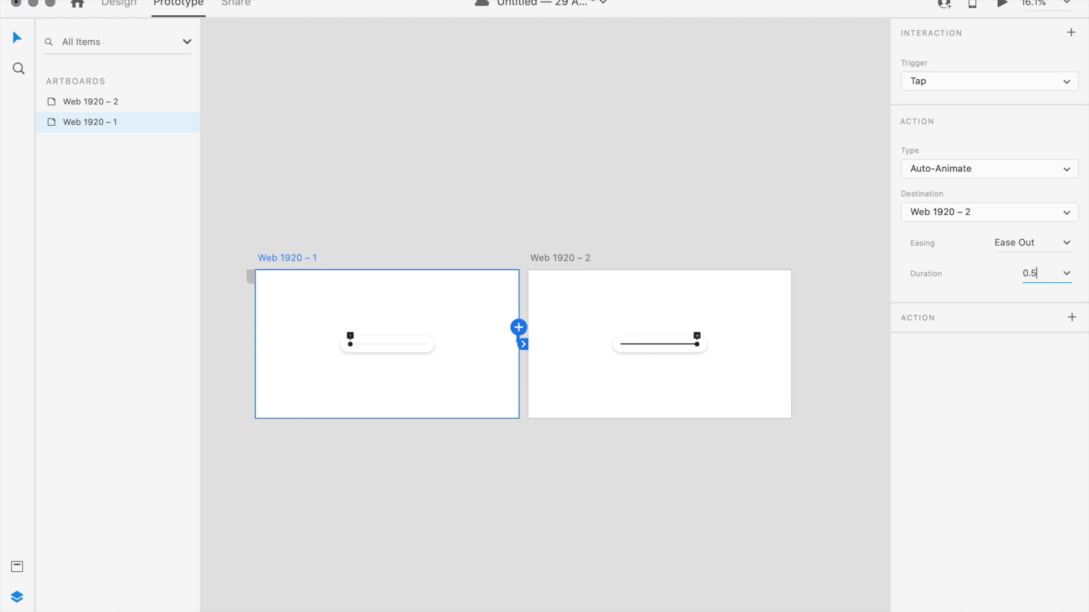
{"action": "left_click", "coordinate": [1018, 82]}
{"action": "left_click", "coordinate": [970, 97]}
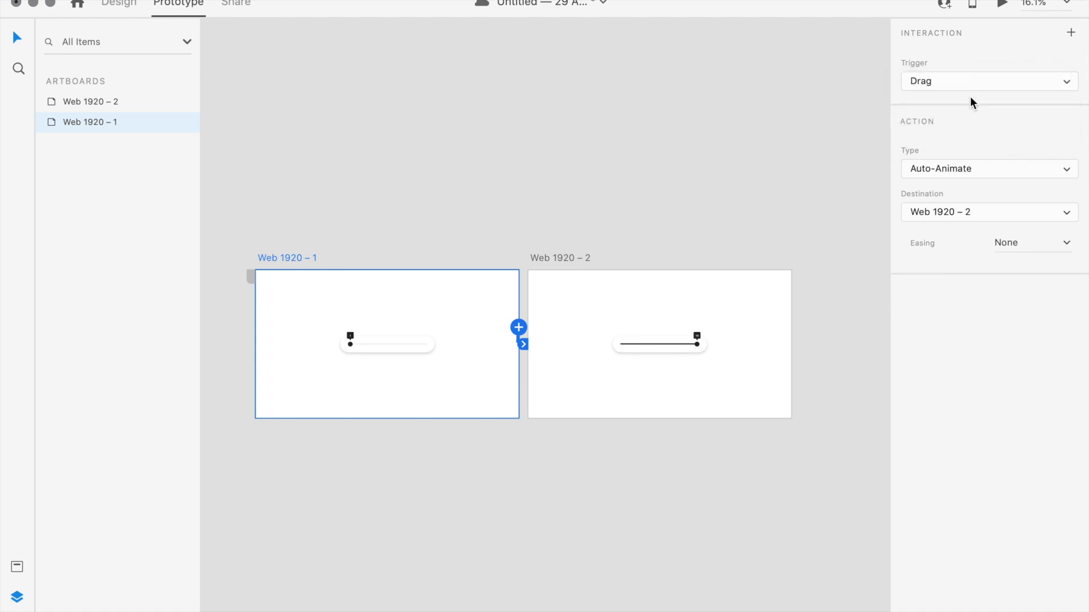
Step: Remove the interaction that links the whole Web 1920 – 1 artboard to Web 1920 – 2
{"action": "left_click", "coordinate": [350, 345]}
{"action": "left_click", "coordinate": [466, 270]}
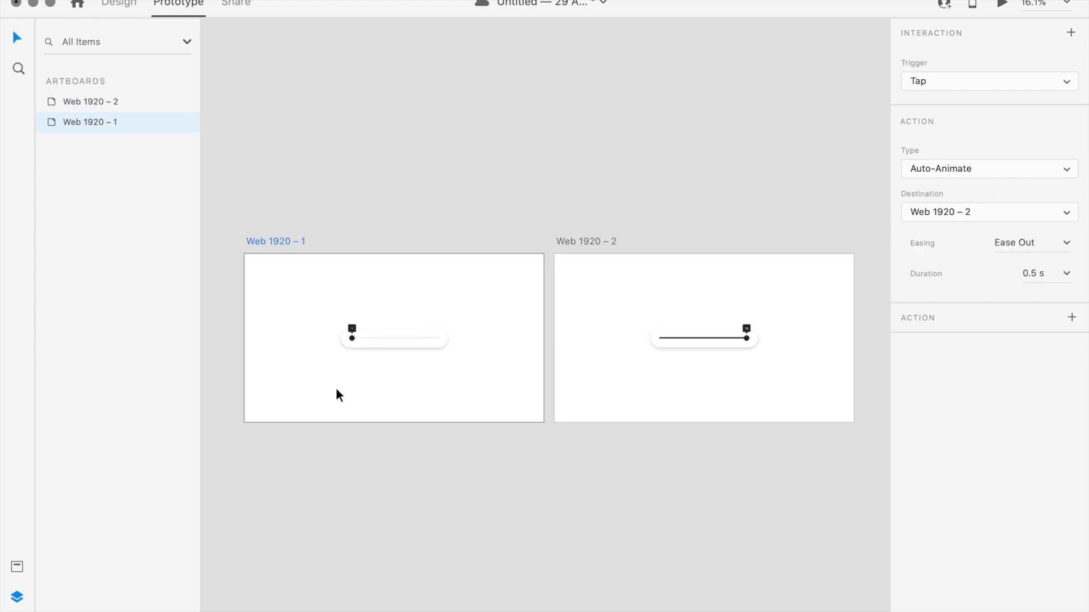
{"action": "scroll", "coordinate": [338, 395], "scroll_direction": "up", "scroll_amount": 5}
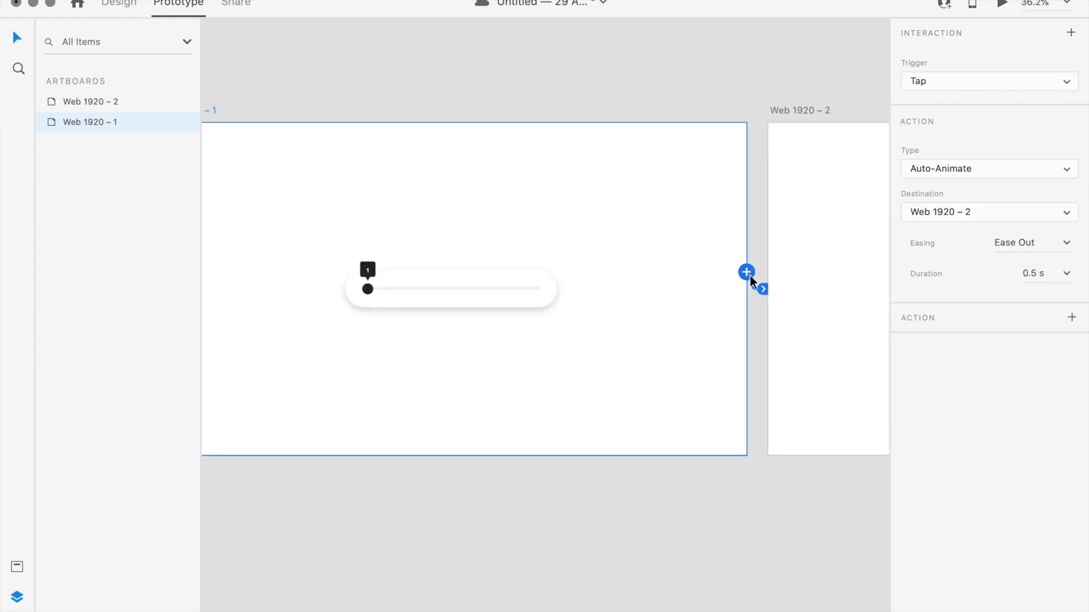
{"action": "mouse_move", "coordinate": [753, 286]}
{"action": "left_mouse_down"}
{"action": "mouse_move", "coordinate": [797, 253]}
{"action": "mouse_move", "coordinate": [364, 304]}
{"action": "mouse_move", "coordinate": [768, 326]}
{"action": "mouse_move", "coordinate": [766, 295]}
{"action": "left_mouse_up"}
{"action": "left_click", "coordinate": [764, 294]}
{"action": "key", "text": "Delete"}
Step: Reorder the filled layer in Web 1920 – 1 to sit below Ellipse 1, and select the round slider handle
{"action": "left_click", "coordinate": [370, 295]}
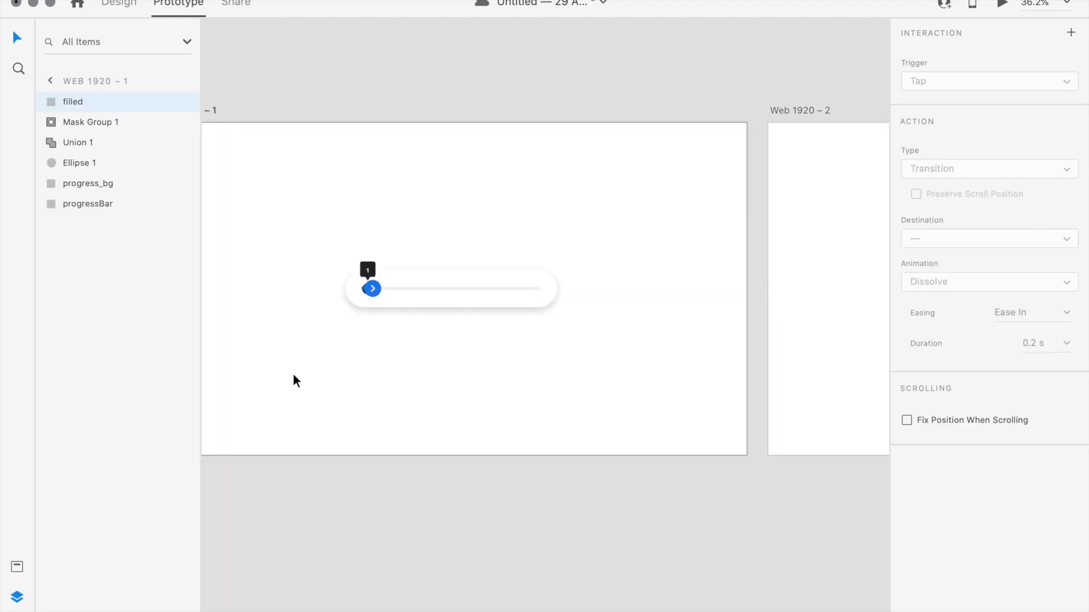
{"action": "scroll", "coordinate": [385, 280], "scroll_direction": "up", "scroll_amount": 5}
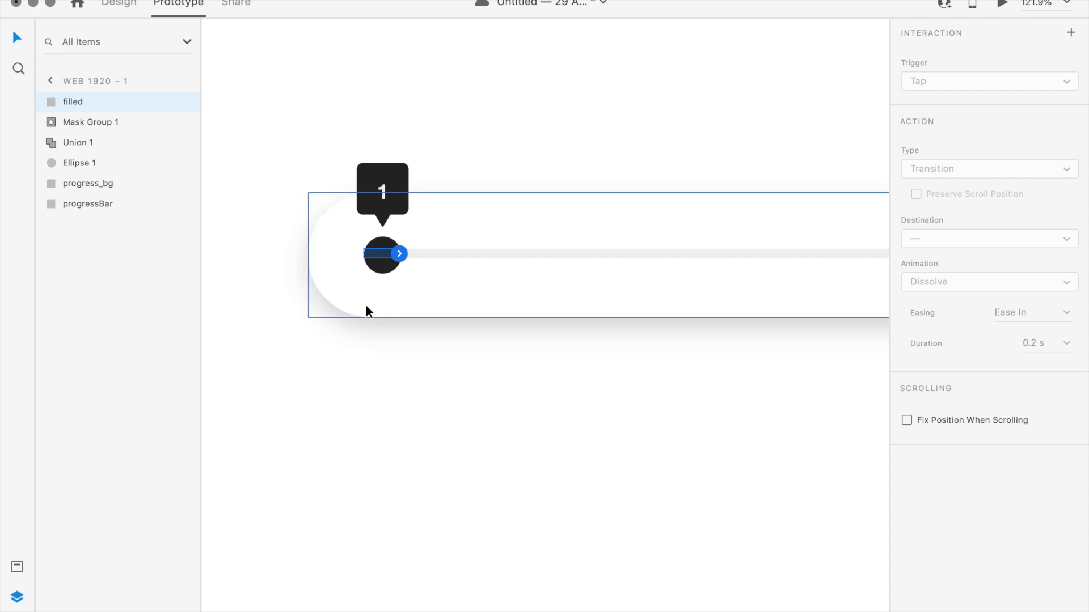
{"action": "left_click_drag", "start_coordinate": [65, 106], "coordinate": [88, 177]}
{"action": "left_click", "coordinate": [239, 261]}
{"action": "left_click", "coordinate": [391, 260]}
Step: Reorder the filled layer in Web 1920 – 2 to sit below Ellipse 1 and above progress_bg
{"action": "scroll", "coordinate": [394, 257], "scroll_direction": "down", "scroll_amount": 5}
{"action": "scroll", "coordinate": [395, 256], "scroll_direction": "right", "scroll_amount": 8}
{"action": "scroll", "coordinate": [395, 256], "scroll_direction": "right", "scroll_amount": 4}
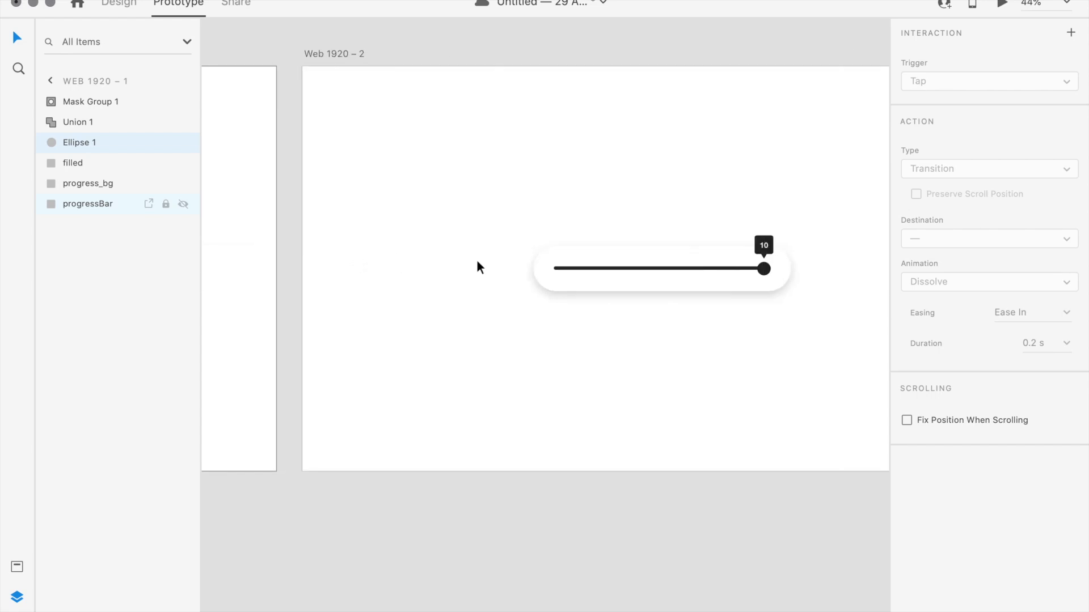
{"action": "scroll", "coordinate": [675, 288], "scroll_direction": "up", "scroll_amount": 5}
{"action": "scroll", "coordinate": [675, 288], "scroll_direction": "right", "scroll_amount": 6}
{"action": "left_click", "coordinate": [544, 273]}
{"action": "left_click_drag", "start_coordinate": [69, 101], "coordinate": [70, 212]}
Step: Link Ellipse 1 in Web 1920 – 1 to Web 1920 – 2 with a Drag trigger, Auto-Animate and Ease In-Out easing
{"action": "scroll", "coordinate": [417, 248], "scroll_direction": "down", "scroll_amount": 5}
{"action": "scroll", "coordinate": [452, 254], "scroll_direction": "up", "scroll_amount": 3}
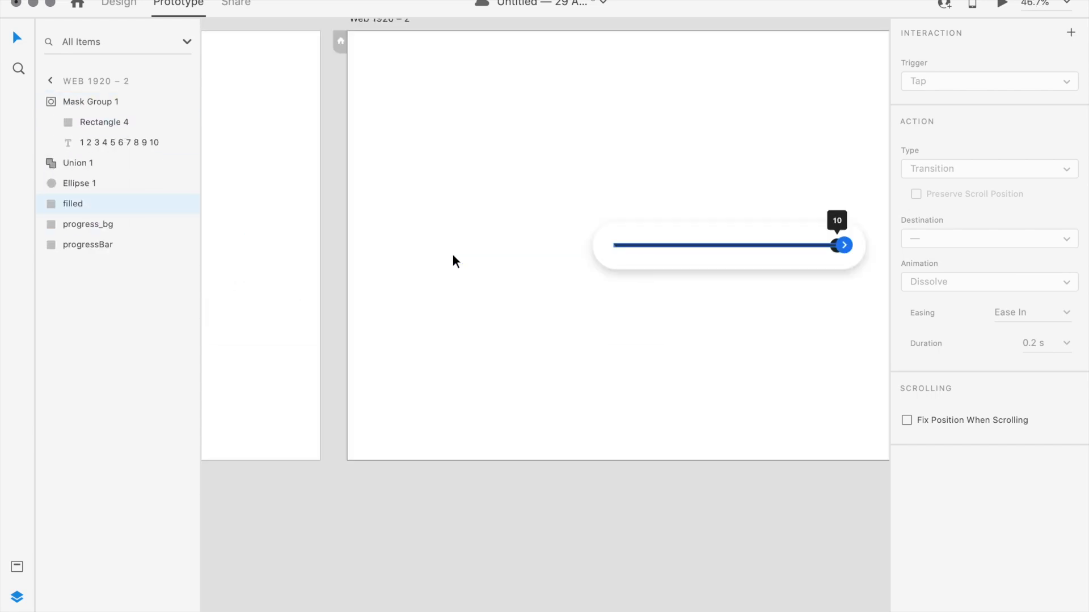
{"action": "scroll", "coordinate": [453, 261], "scroll_direction": "down", "scroll_amount": 4}
{"action": "left_click", "coordinate": [485, 250]}
{"action": "scroll", "coordinate": [396, 262], "scroll_direction": "right", "scroll_amount": 5}
{"action": "left_click_drag", "start_coordinate": [344, 253], "coordinate": [778, 258]}
{"action": "scroll", "coordinate": [679, 321], "scroll_direction": "up", "scroll_amount": 1}
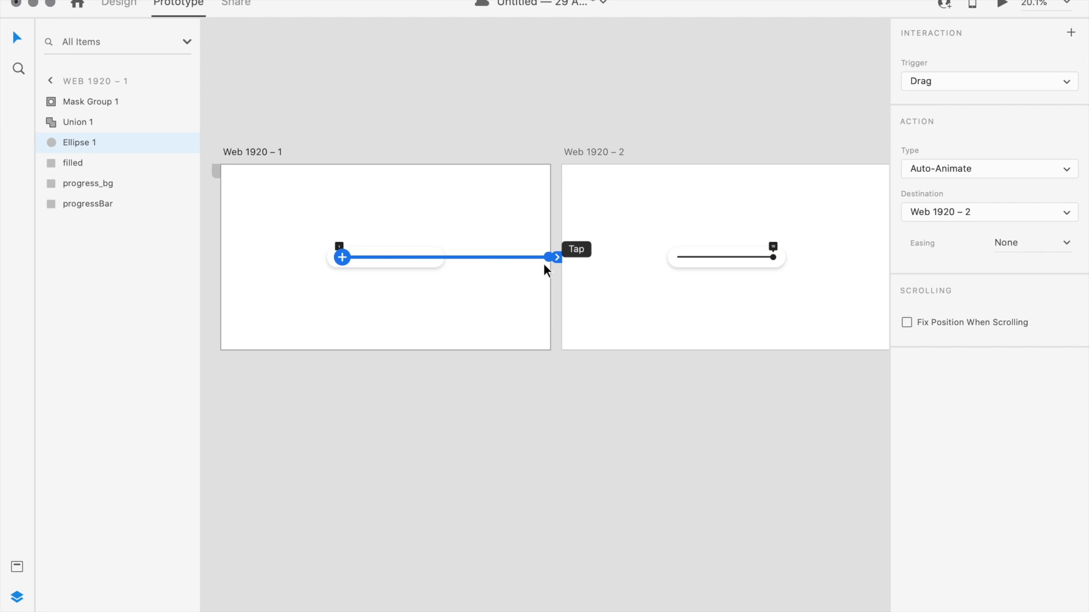
{"action": "left_click", "coordinate": [1036, 242]}
{"action": "left_click", "coordinate": [1072, 244]}
{"action": "left_click", "coordinate": [1043, 310]}
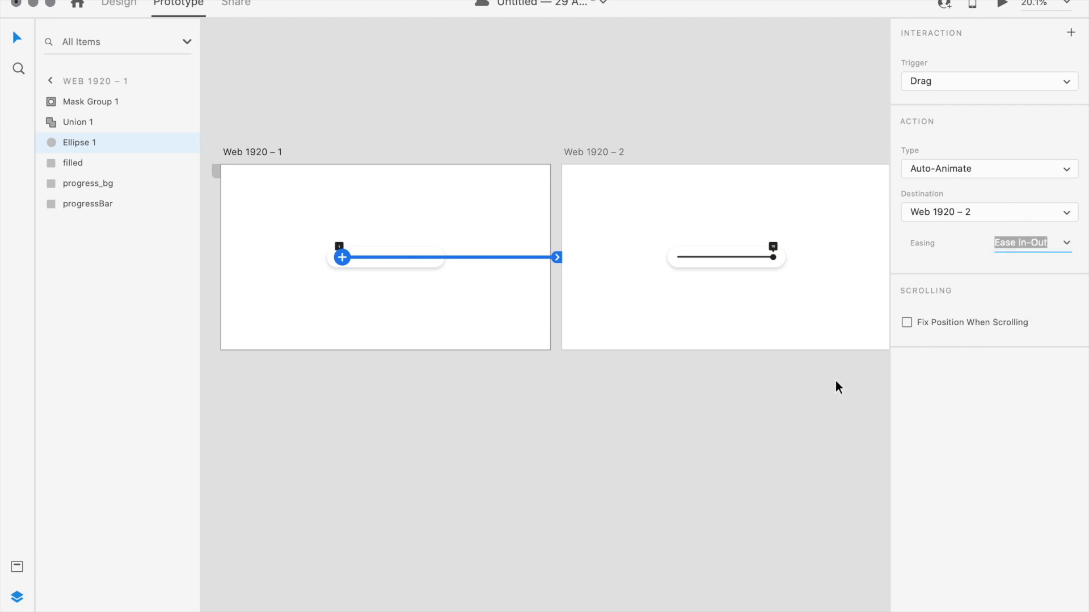
{"action": "left_click", "coordinate": [798, 398]}
Step: Preview the prototype from Web 1920 – 1 and test sliding the handle from 1 towards 10
{"action": "left_click", "coordinate": [254, 152]}
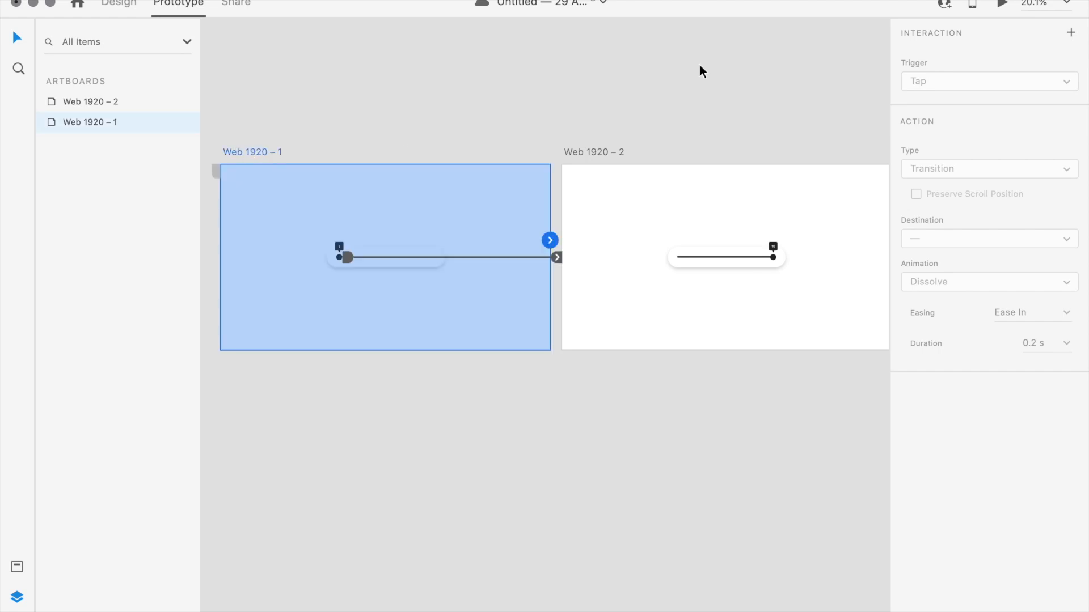
{"action": "left_click", "coordinate": [1001, 5]}
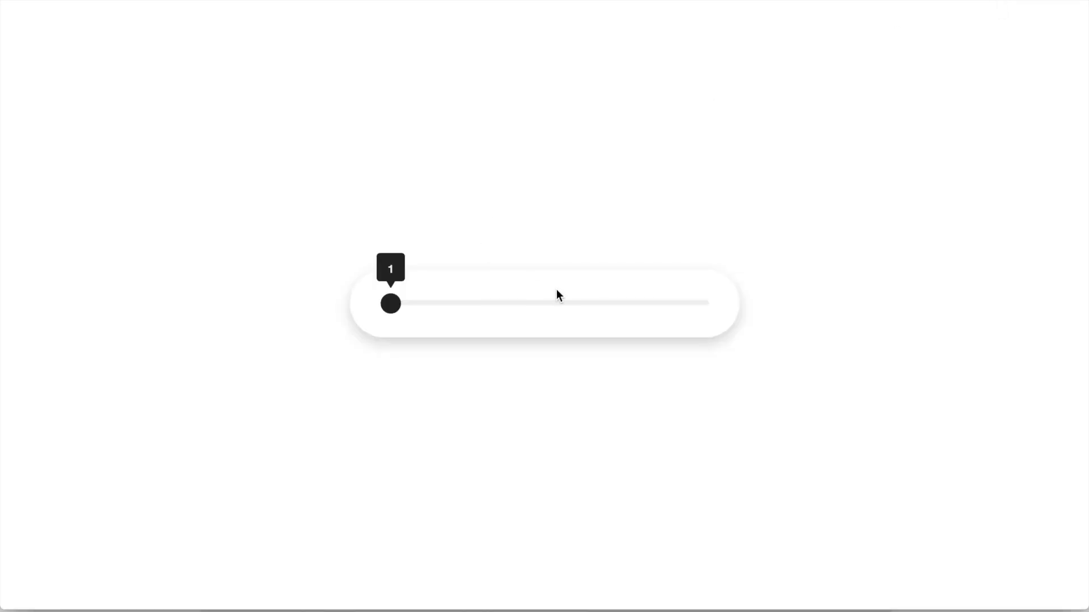
{"action": "left_click_drag", "start_coordinate": [396, 306], "coordinate": [729, 304]}
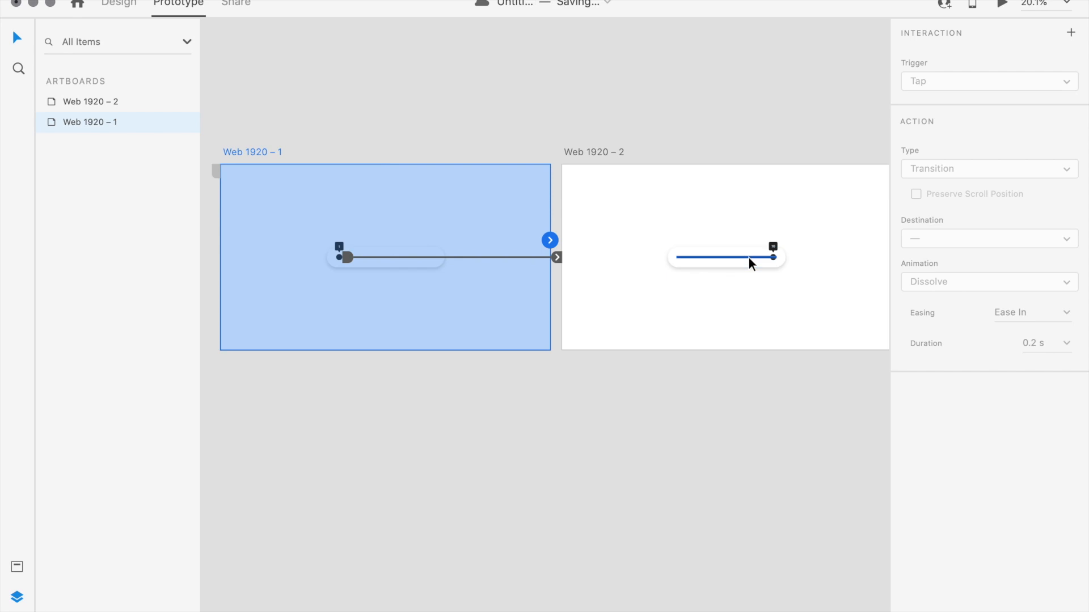
Step: Link Ellipse 1 in Web 1920 – 2 back to Web 1920 – 1 with a Drag trigger, Auto-Animate and Ease In-Out
{"action": "left_click", "coordinate": [775, 259]}
{"action": "left_click_drag", "start_coordinate": [775, 260], "coordinate": [344, 262]}
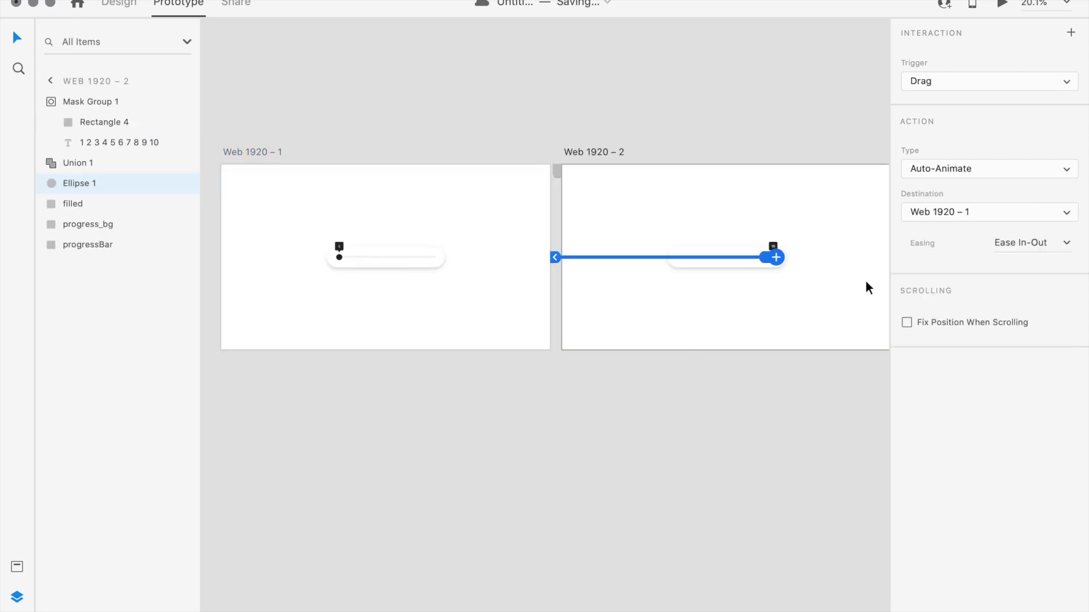
{"action": "left_click", "coordinate": [652, 386]}
Step: Preview the prototype from Web 1920 – 1 and test sliding the handle back and forth between 1 and 10
{"action": "left_click", "coordinate": [276, 153]}
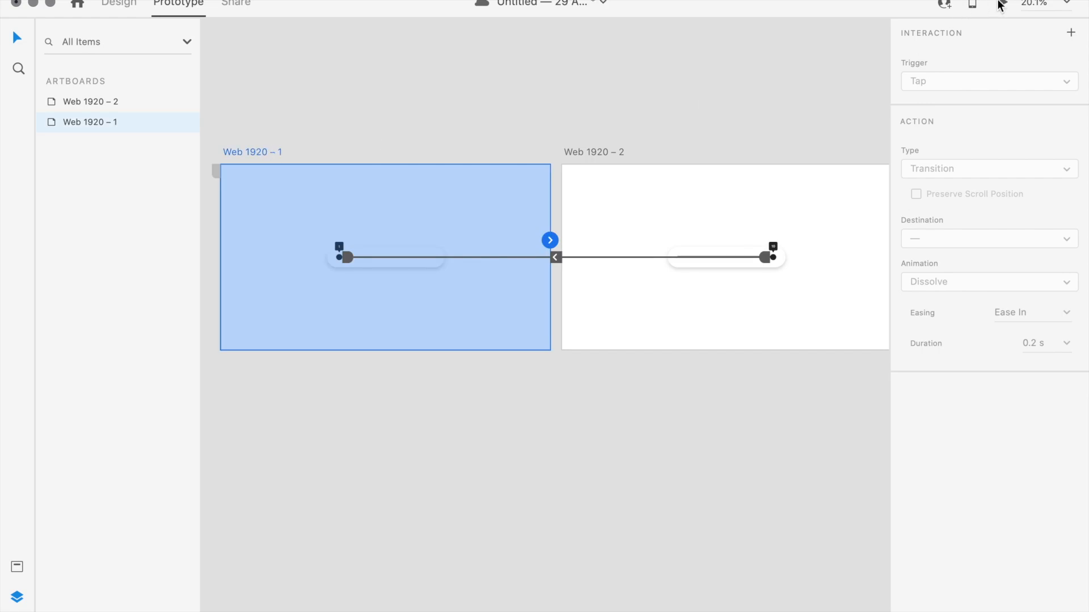
{"action": "left_click", "coordinate": [1001, 5]}
{"action": "left_click_drag", "start_coordinate": [389, 301], "coordinate": [592, 305]}
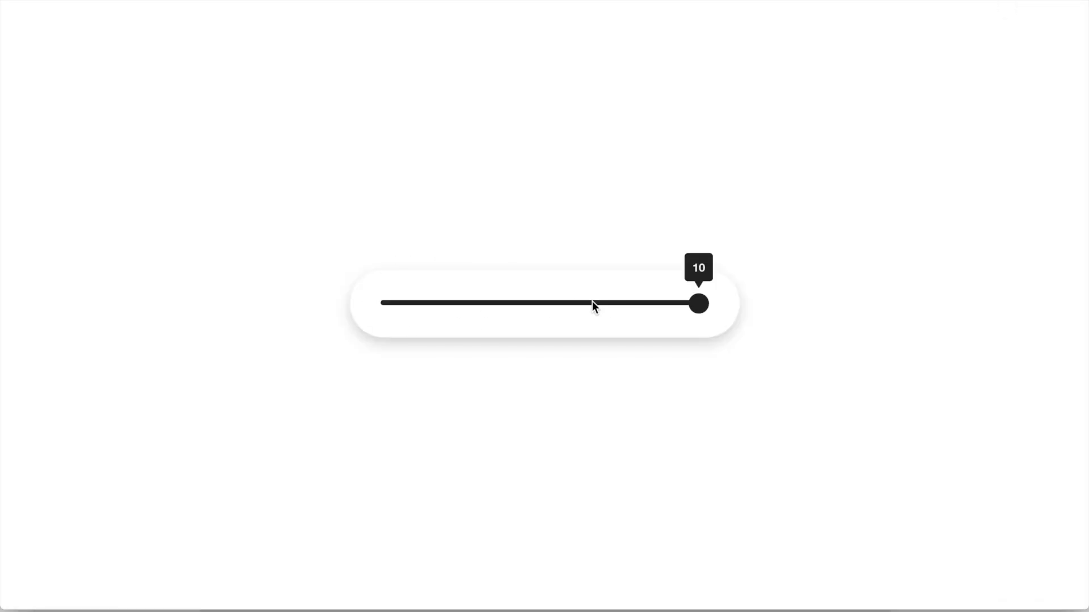
{"action": "left_click_drag", "start_coordinate": [700, 310], "coordinate": [431, 341]}
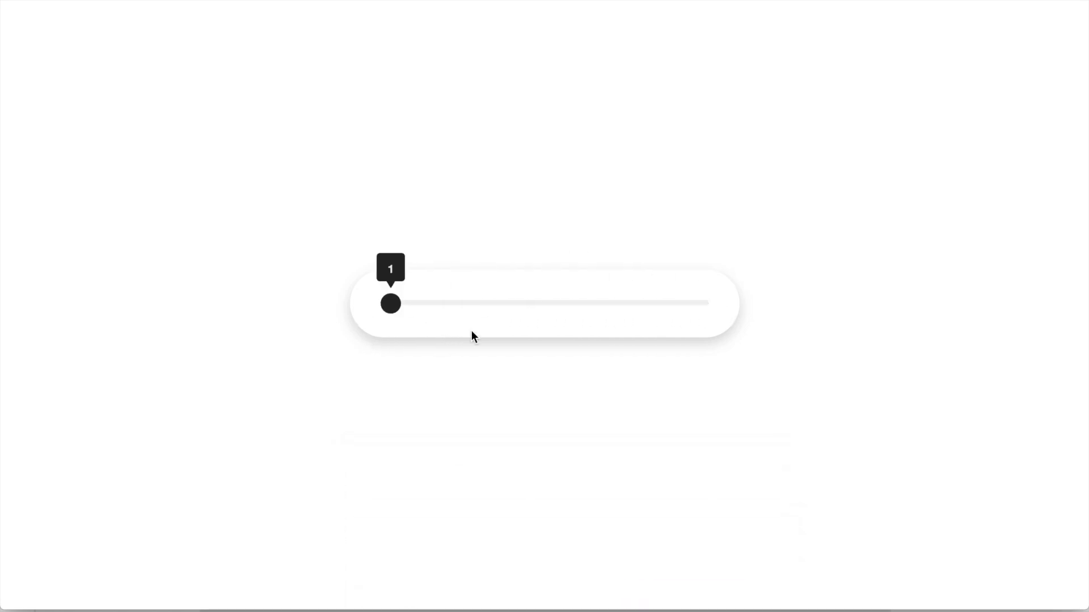
{"action": "left_click_drag", "start_coordinate": [414, 305], "coordinate": [781, 307]}
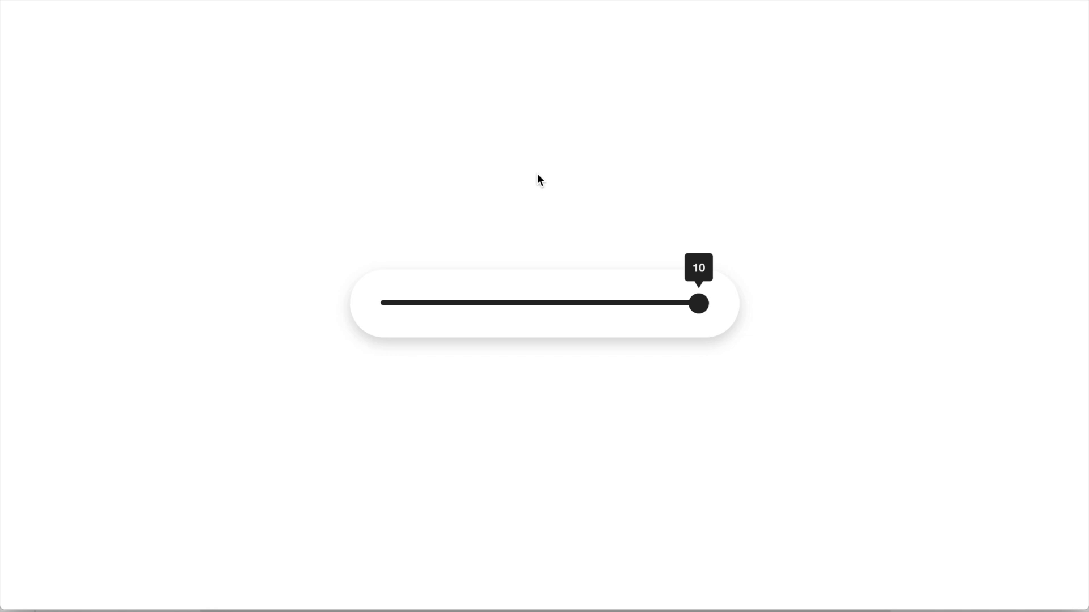